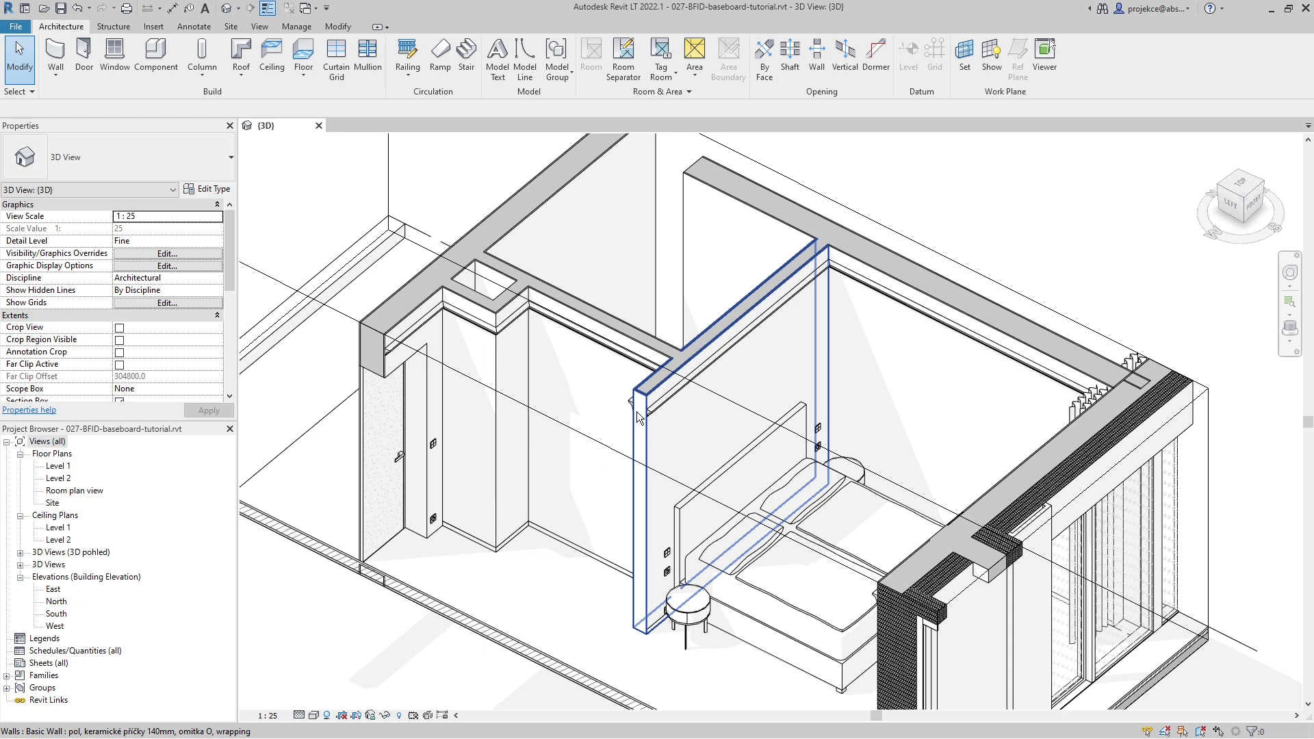
Step: Inspect the partition wall and curtain-wall door, comparing against the baseboard reference render
{"action": "left_click", "coordinate": [646, 448]}
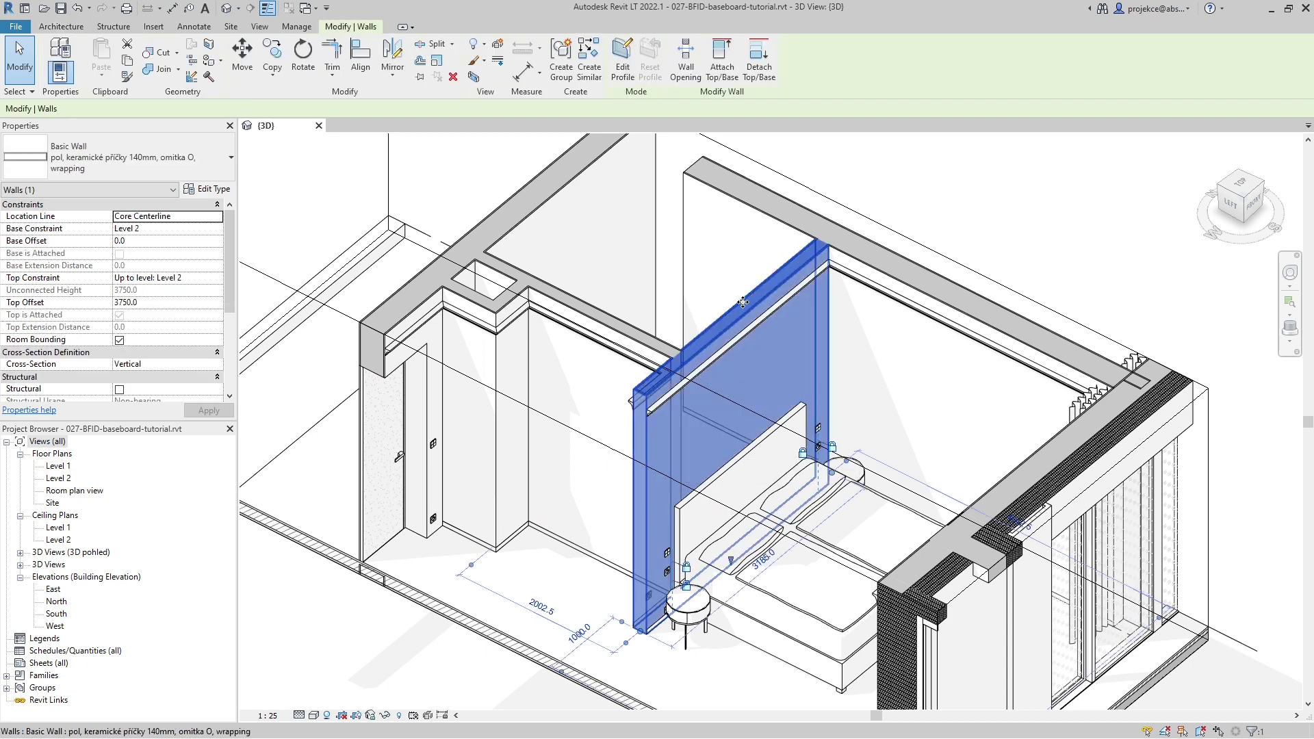
{"action": "key", "text": "Escape"}
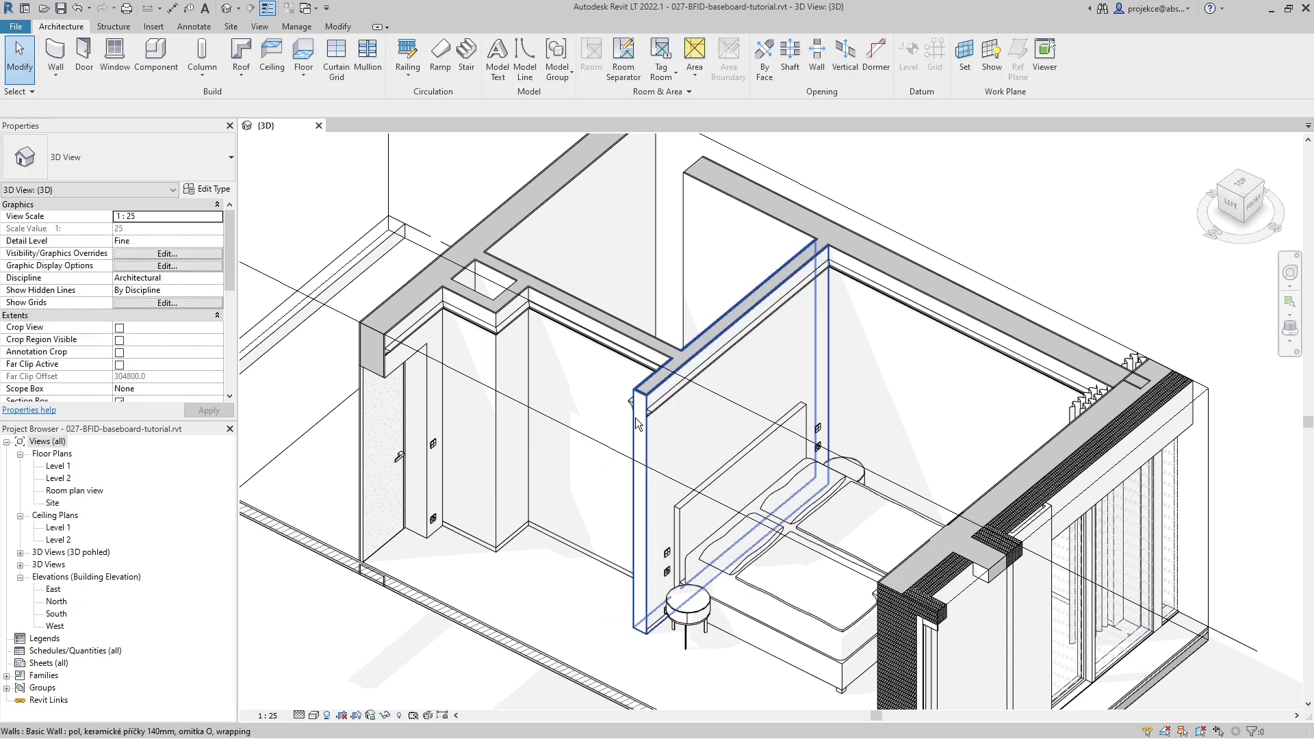
{"action": "scroll", "coordinate": [675, 407], "scroll_direction": "up", "scroll_amount": 5}
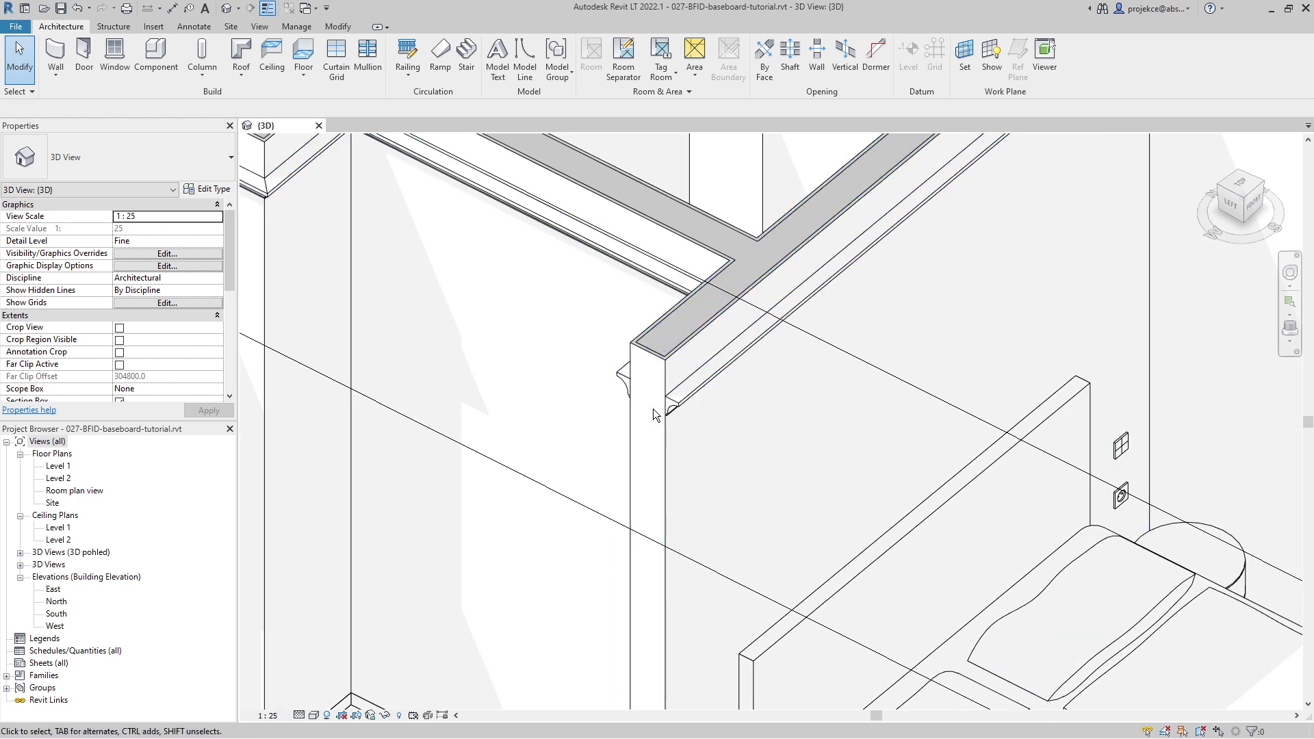
{"action": "key", "text": "alt+Tab"}
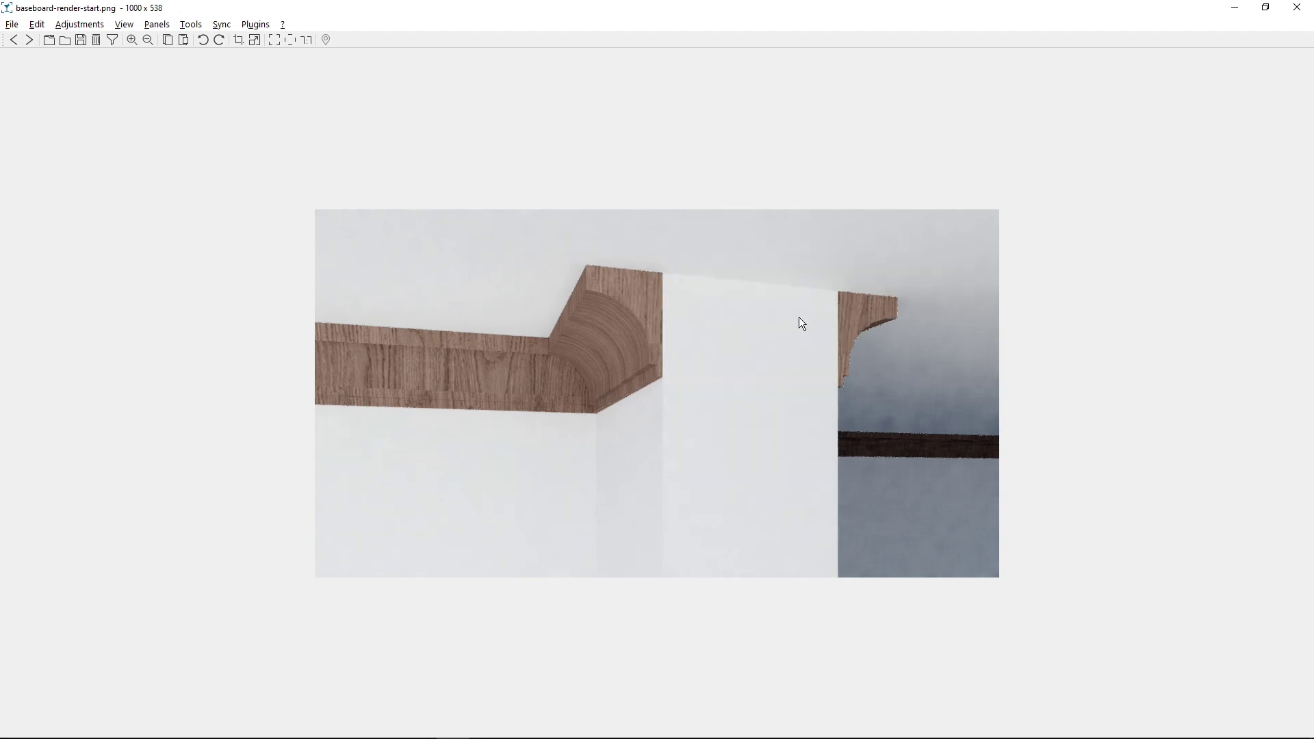
{"action": "key", "text": "alt+Tab"}
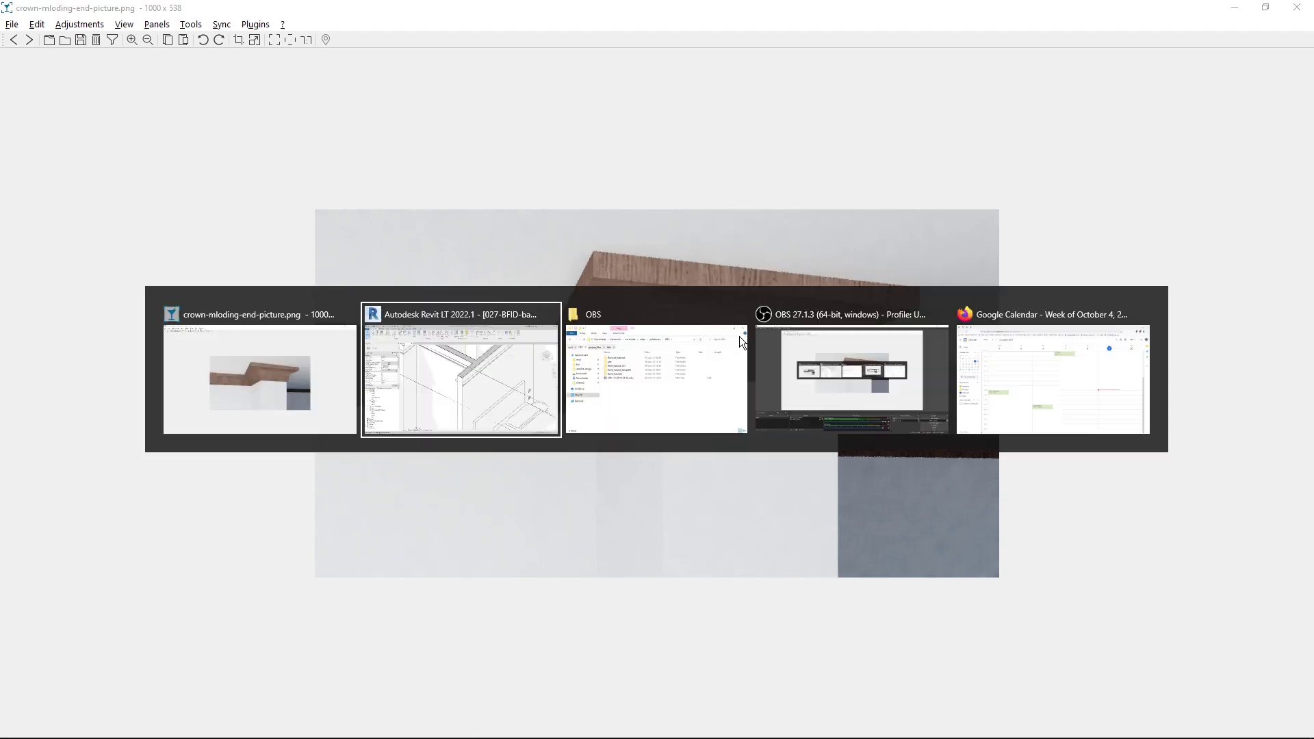
{"action": "middle_click_drag", "start_coordinate": [728, 418], "coordinate": [455, 410], "text": "shift"}
{"action": "scroll", "coordinate": [819, 489], "scroll_direction": "up", "scroll_amount": 5}
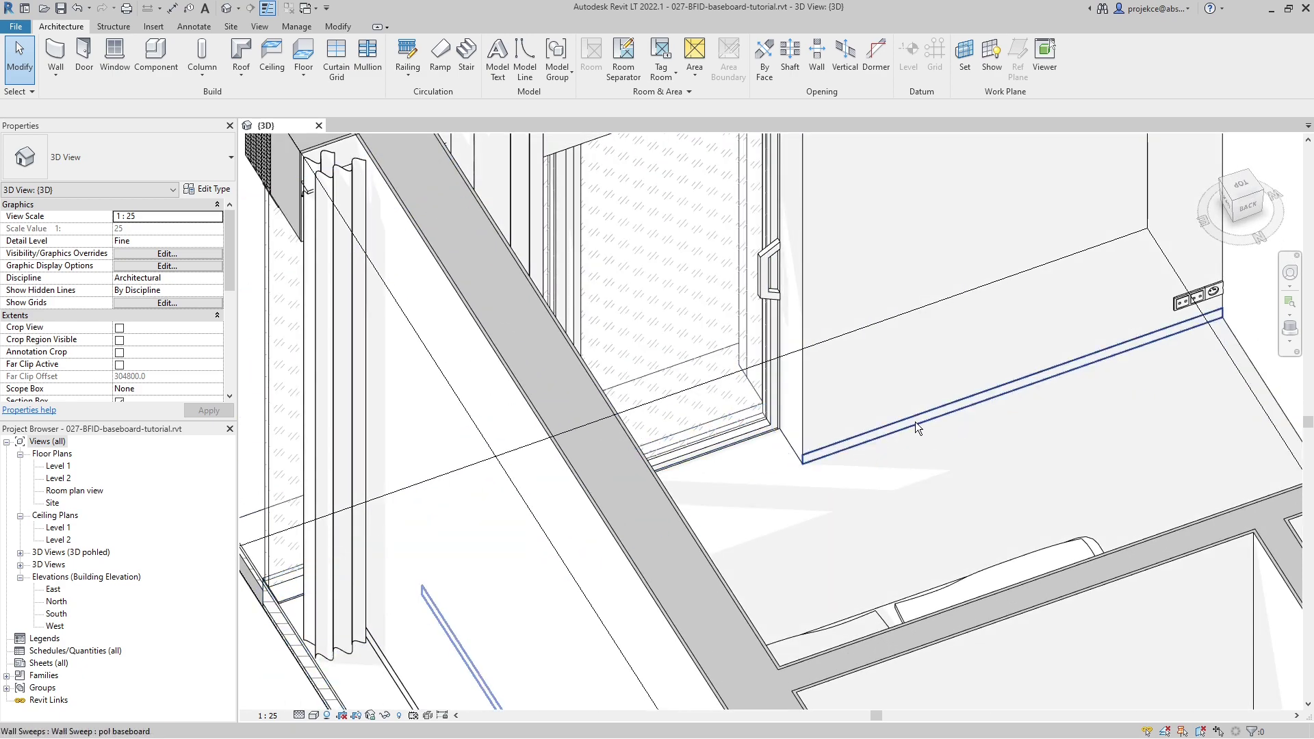
{"action": "left_click", "coordinate": [755, 431]}
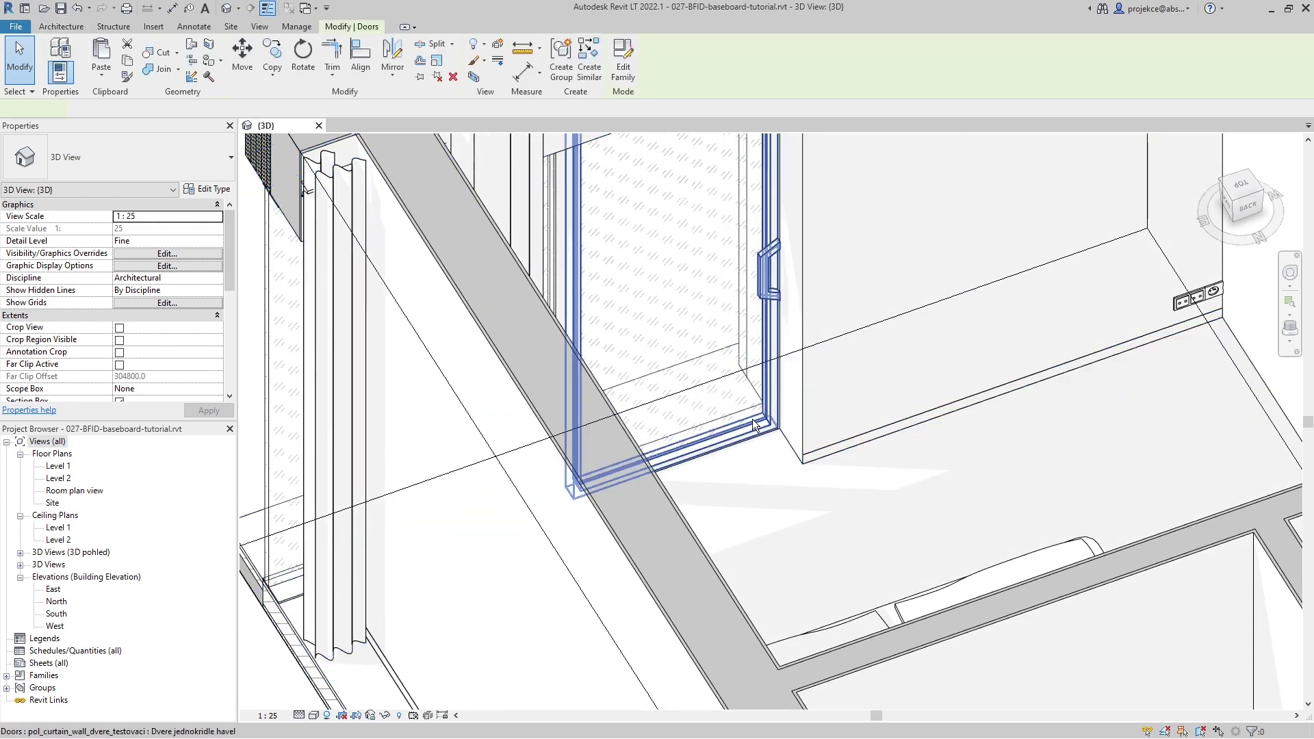
{"action": "left_click", "coordinate": [771, 443]}
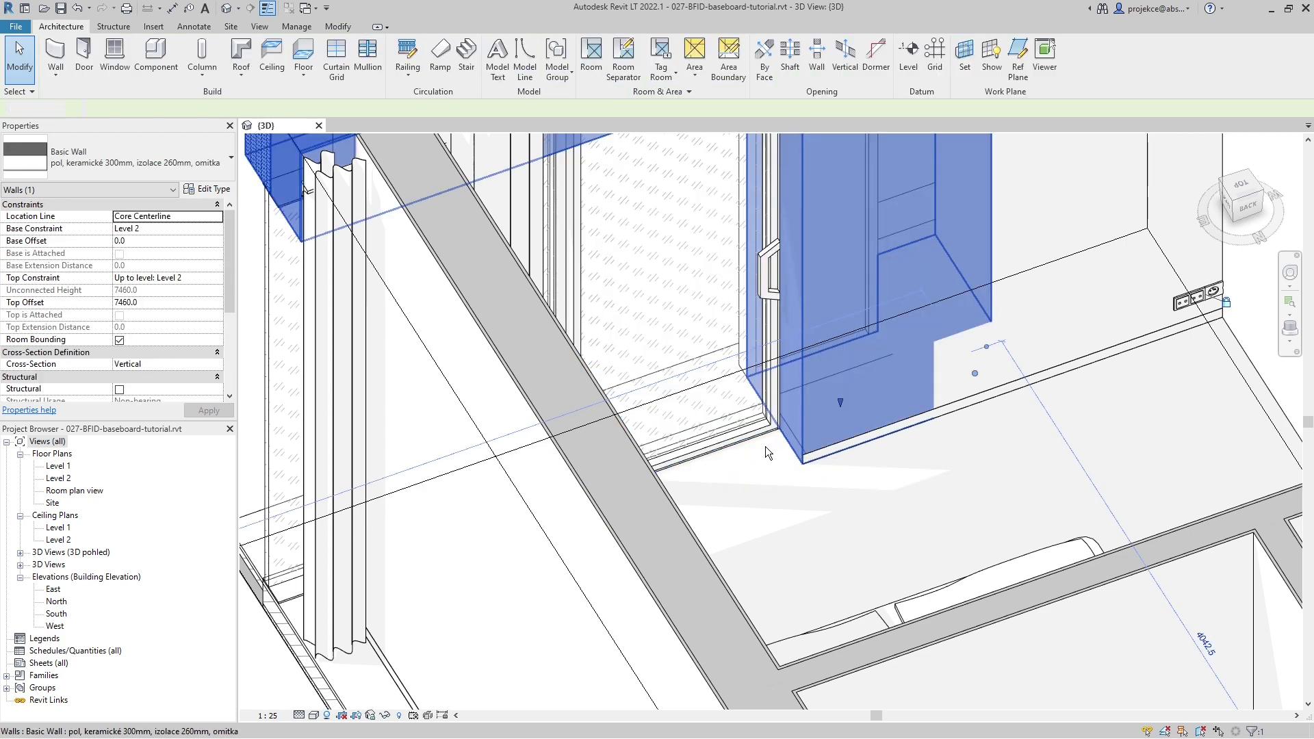
{"action": "key", "text": "Escape"}
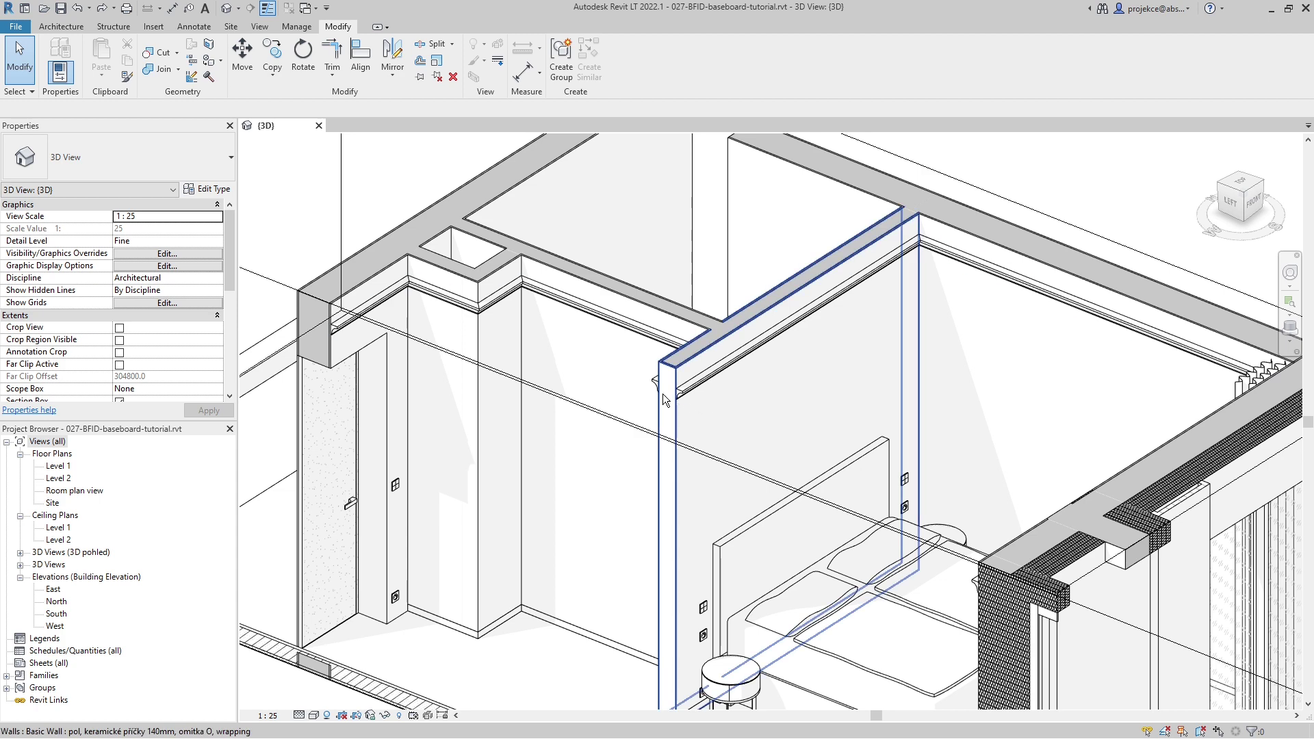
{"action": "scroll", "coordinate": [677, 394], "scroll_direction": "up", "scroll_amount": 5}
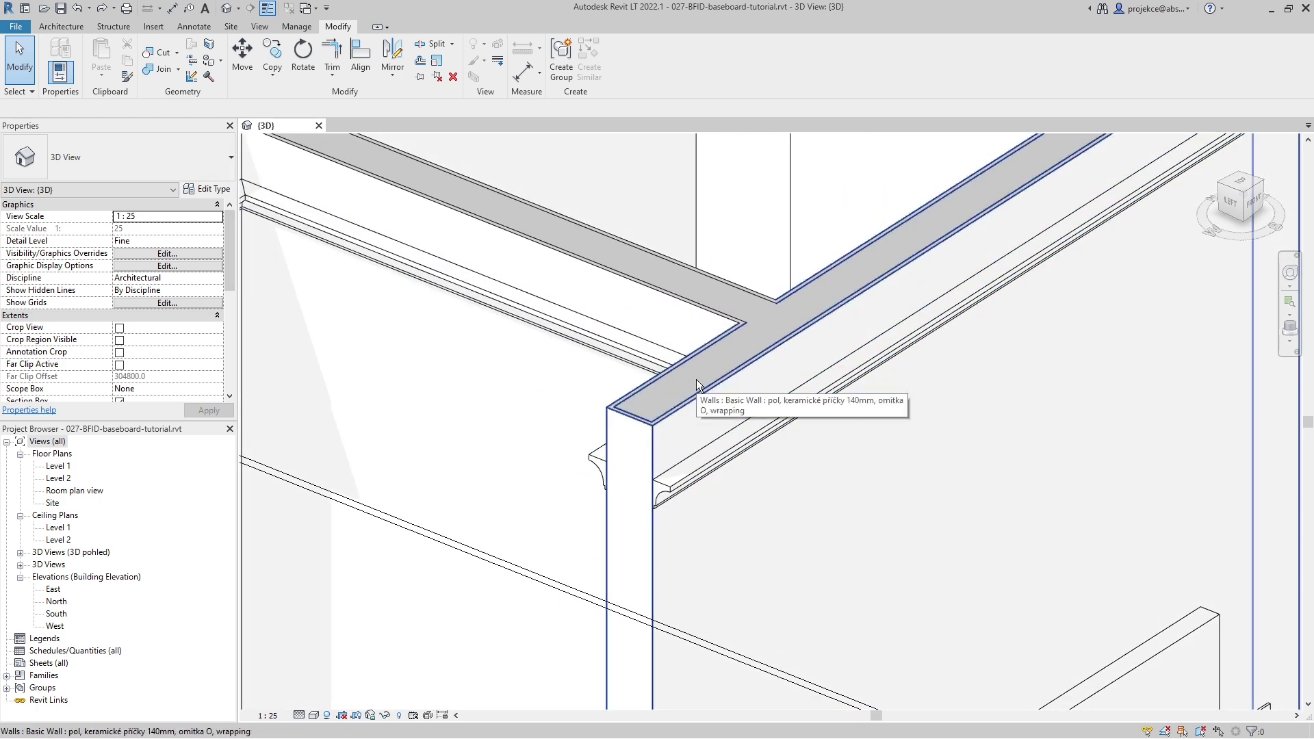
Step: Start placing a wall sweep from the Wall dropdown, then cancel it
{"action": "left_click", "coordinate": [60, 26]}
{"action": "left_click", "coordinate": [56, 74]}
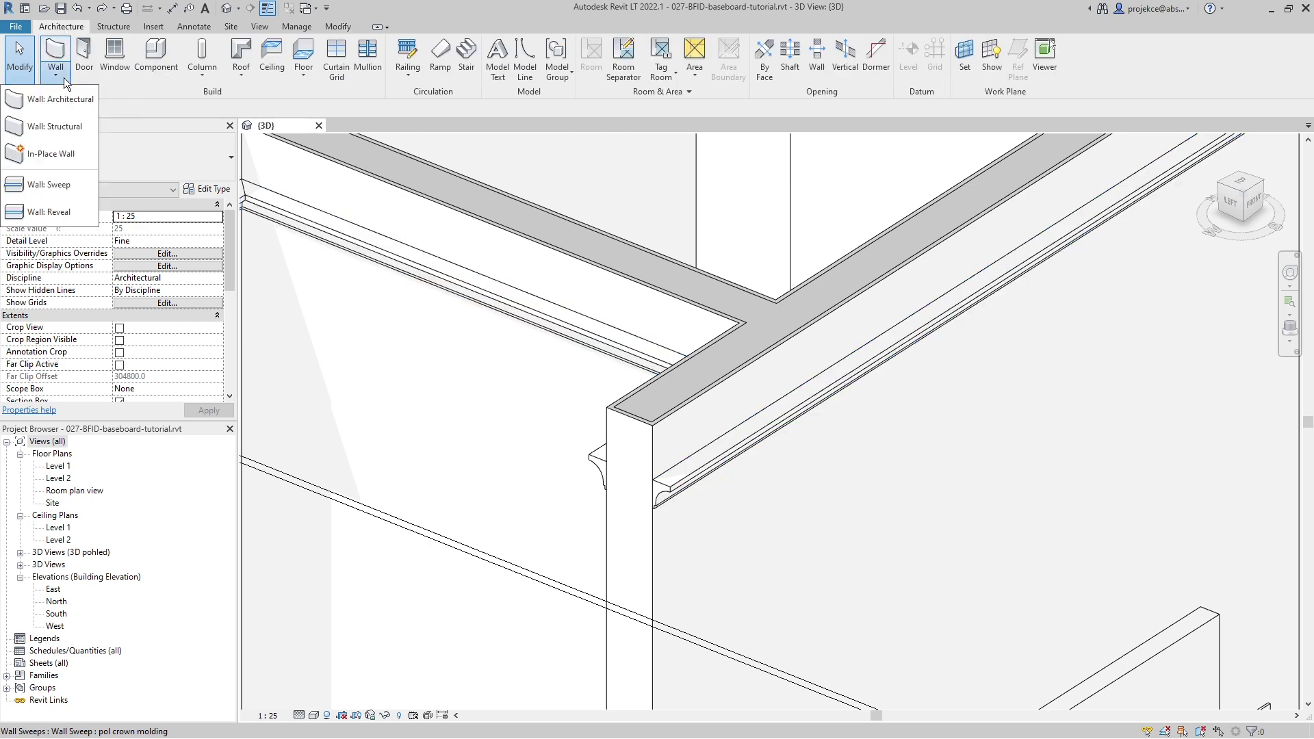
{"action": "left_click", "coordinate": [59, 171]}
{"action": "middle_click_drag", "start_coordinate": [654, 566], "coordinate": [696, 444], "text": "shift"}
{"action": "key", "text": "Escape"}
{"action": "key", "text": "Escape"}
{"action": "scroll", "coordinate": [697, 444], "scroll_direction": "up", "scroll_amount": 3}
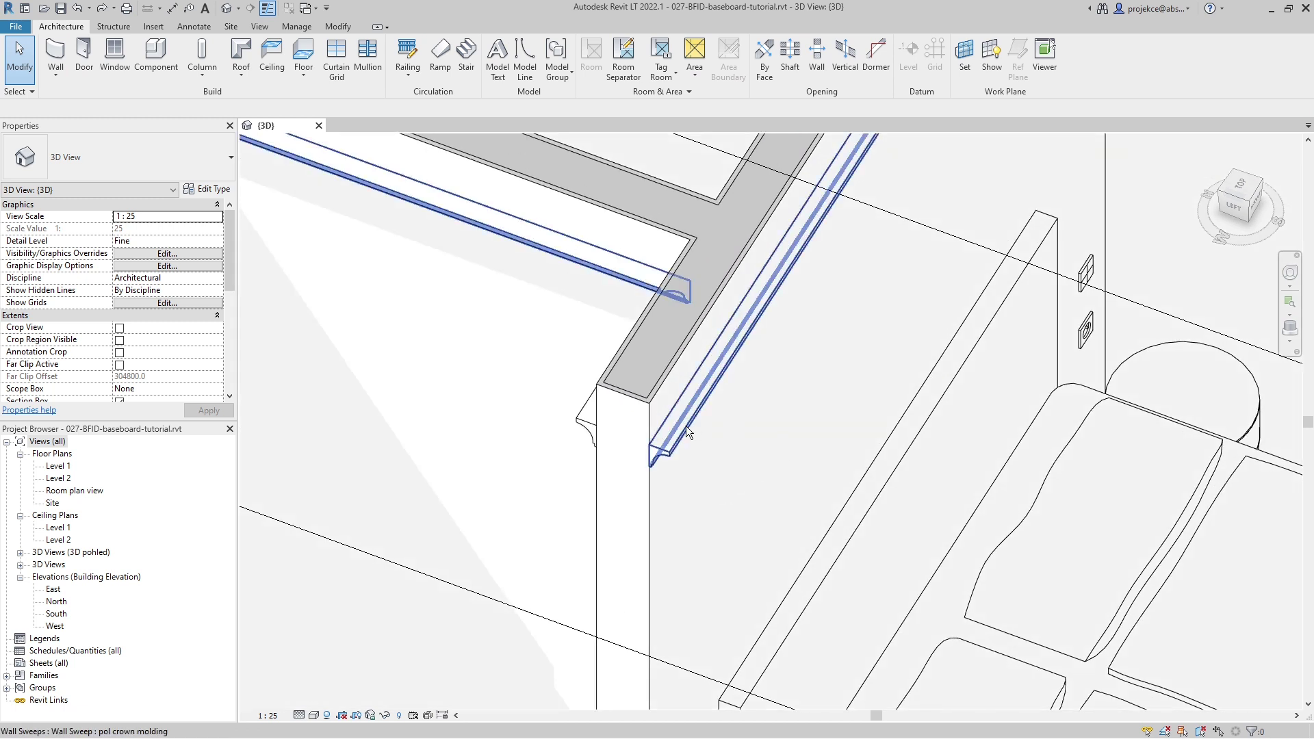
Step: Give the crown molding sweep a 90° straight-cut return at the partition wall's end
{"action": "left_click", "coordinate": [685, 425]}
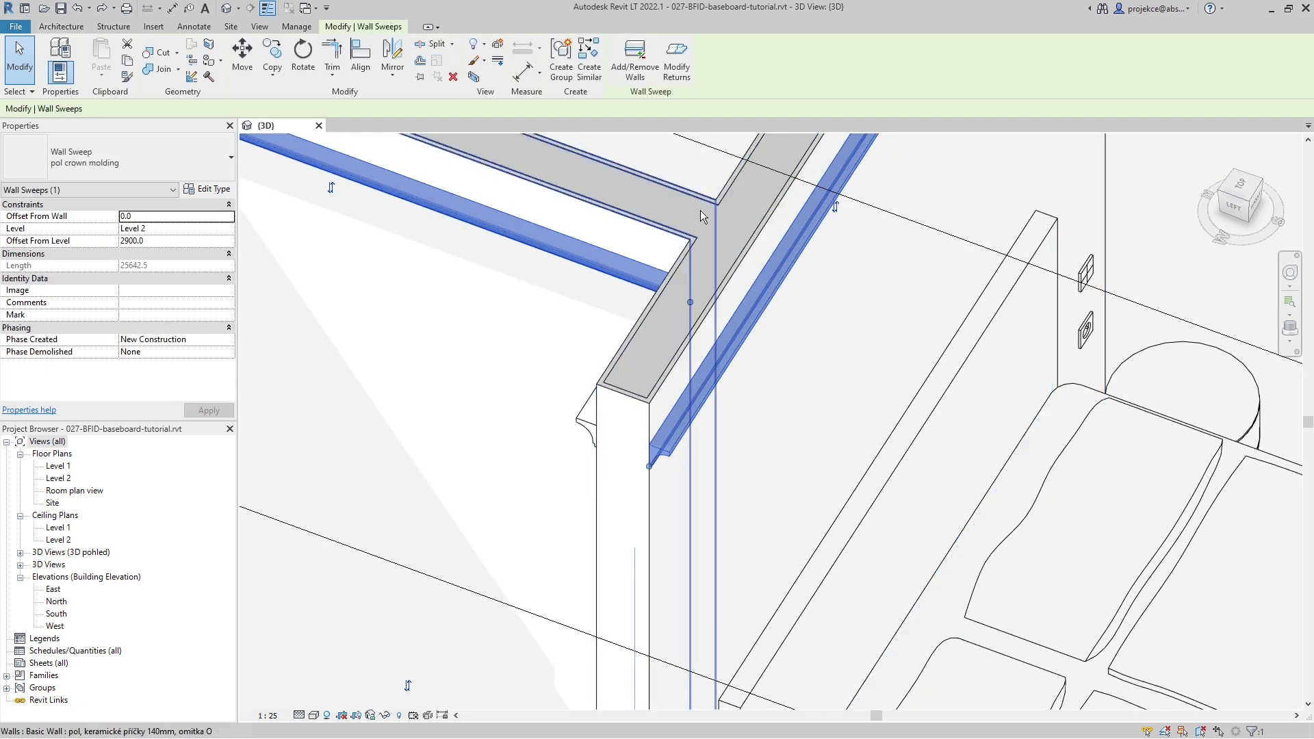
{"action": "left_click", "coordinate": [676, 68]}
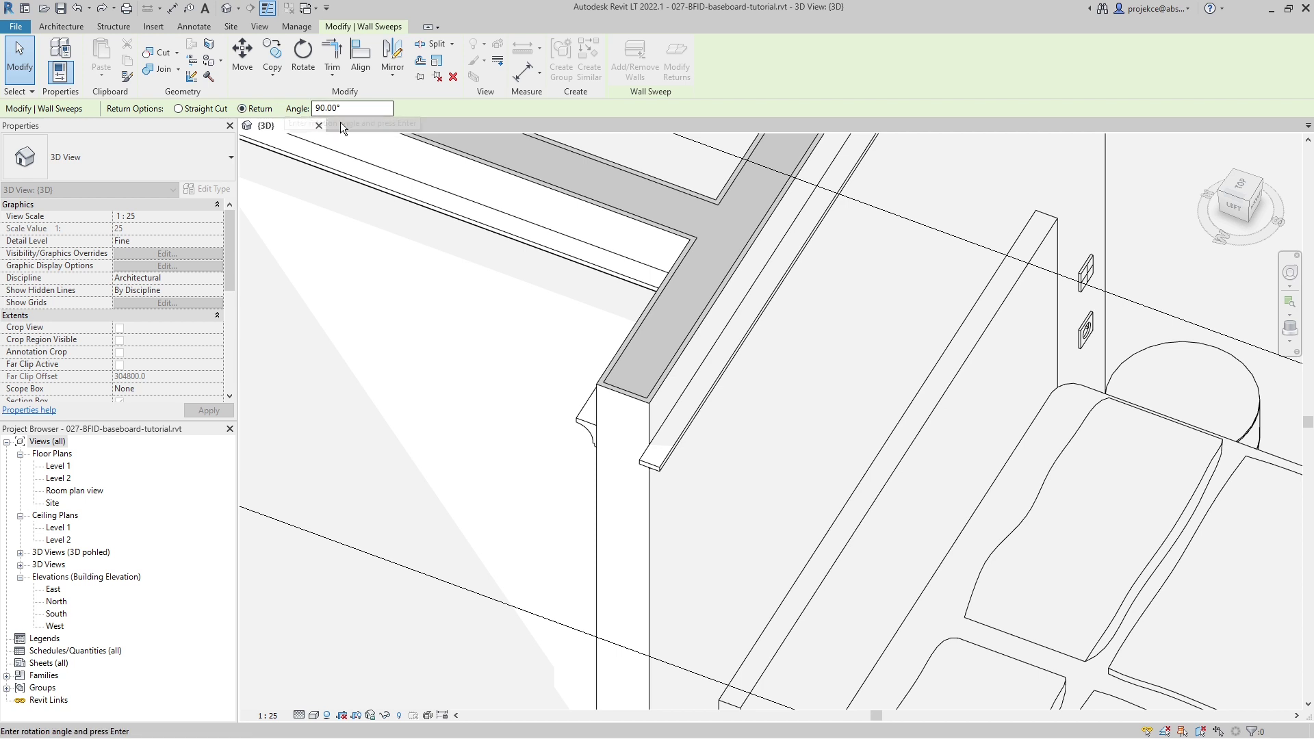
{"action": "key", "text": "Escape"}
{"action": "key", "text": "Escape"}
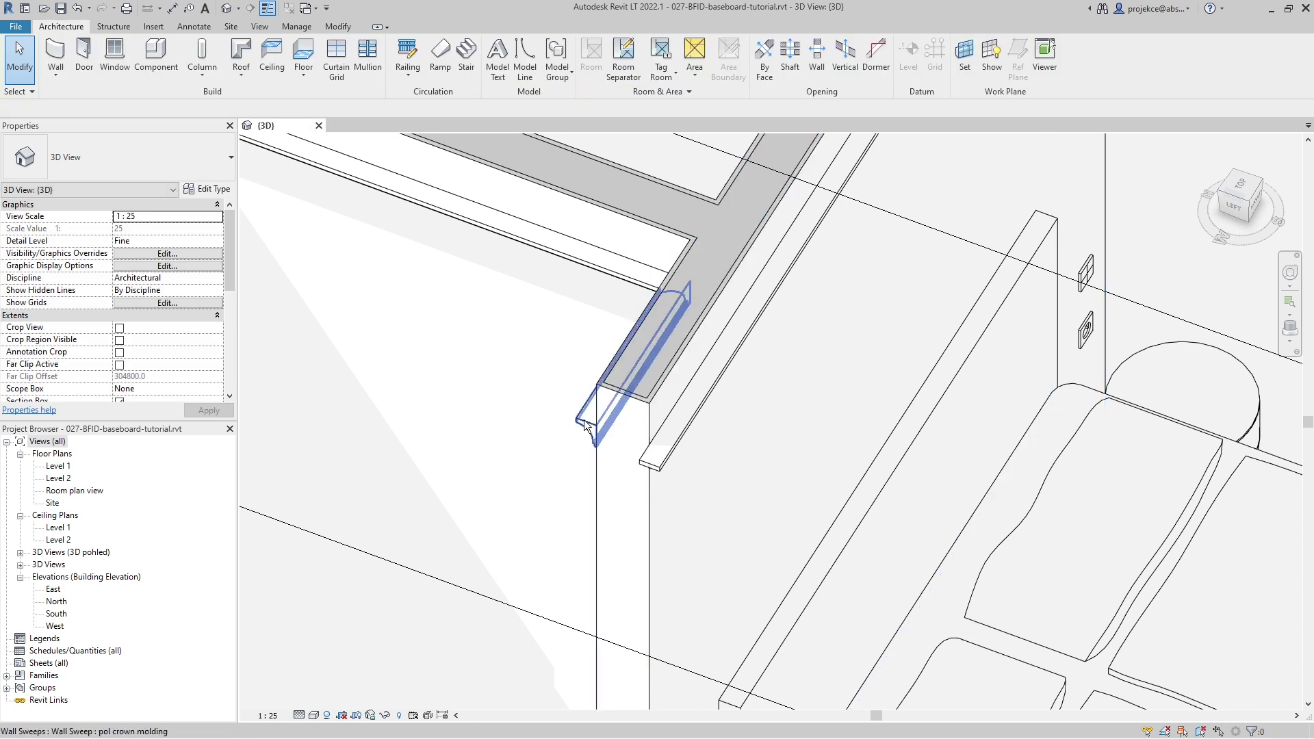
{"action": "left_click", "coordinate": [579, 422]}
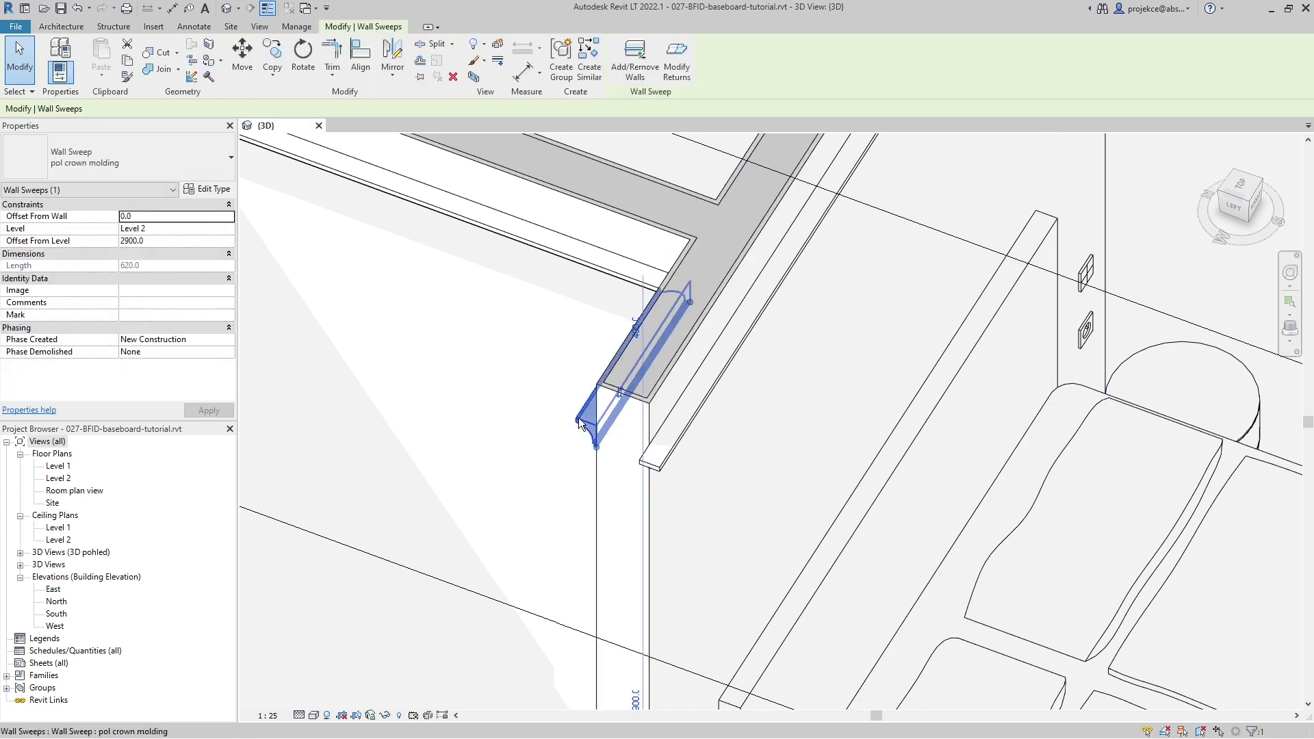
{"action": "left_click", "coordinate": [677, 61]}
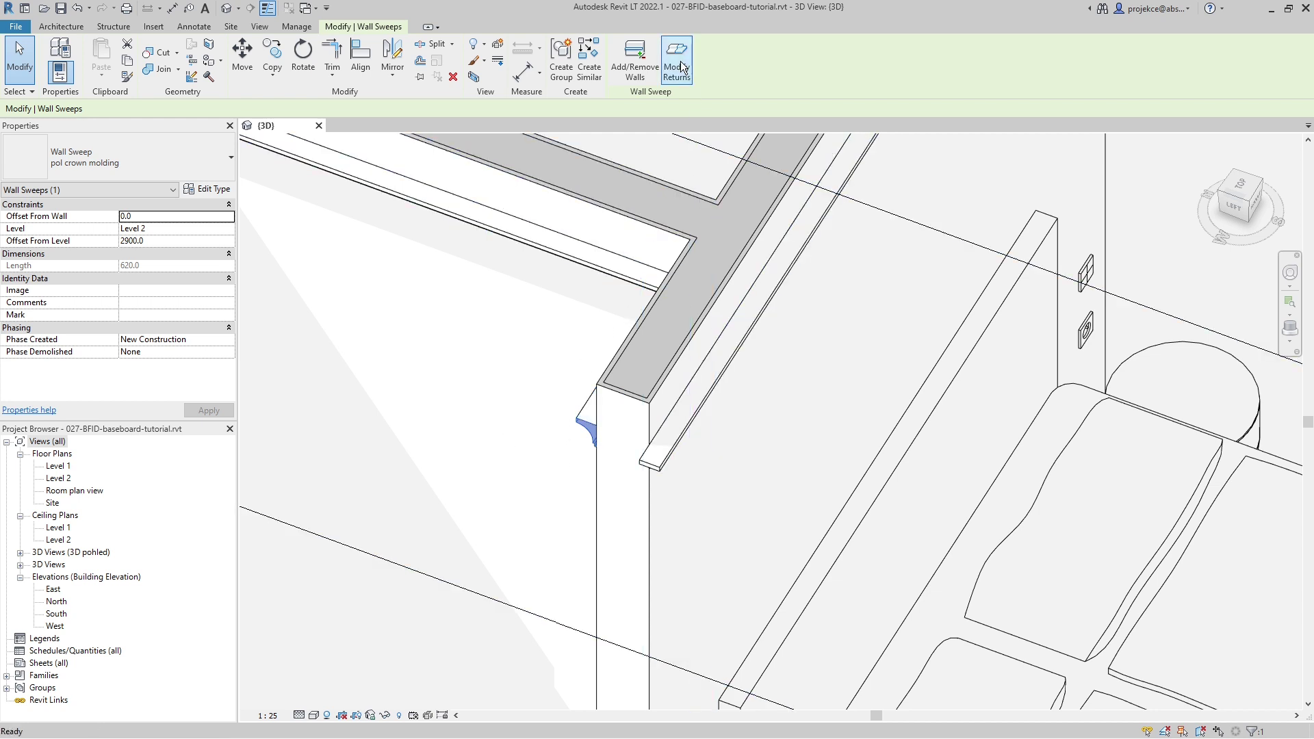
{"action": "left_click", "coordinate": [593, 425]}
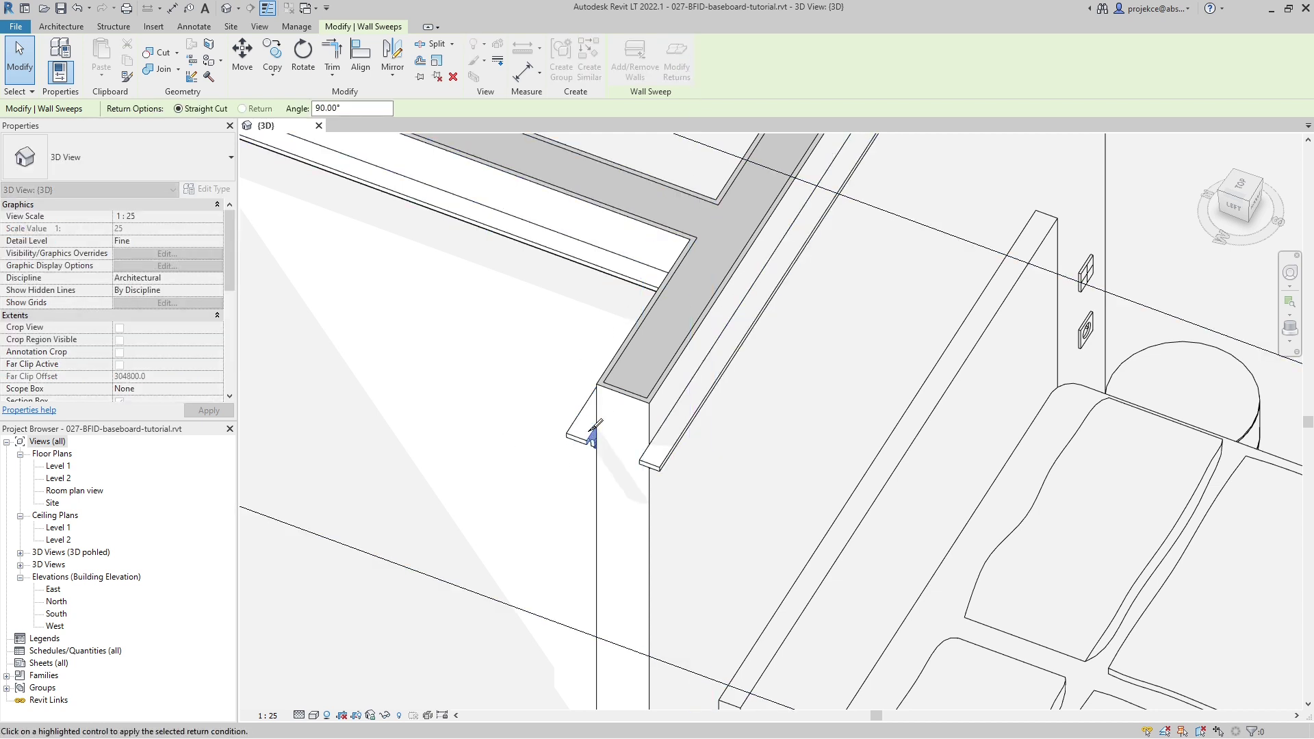
{"action": "key", "text": "Escape"}
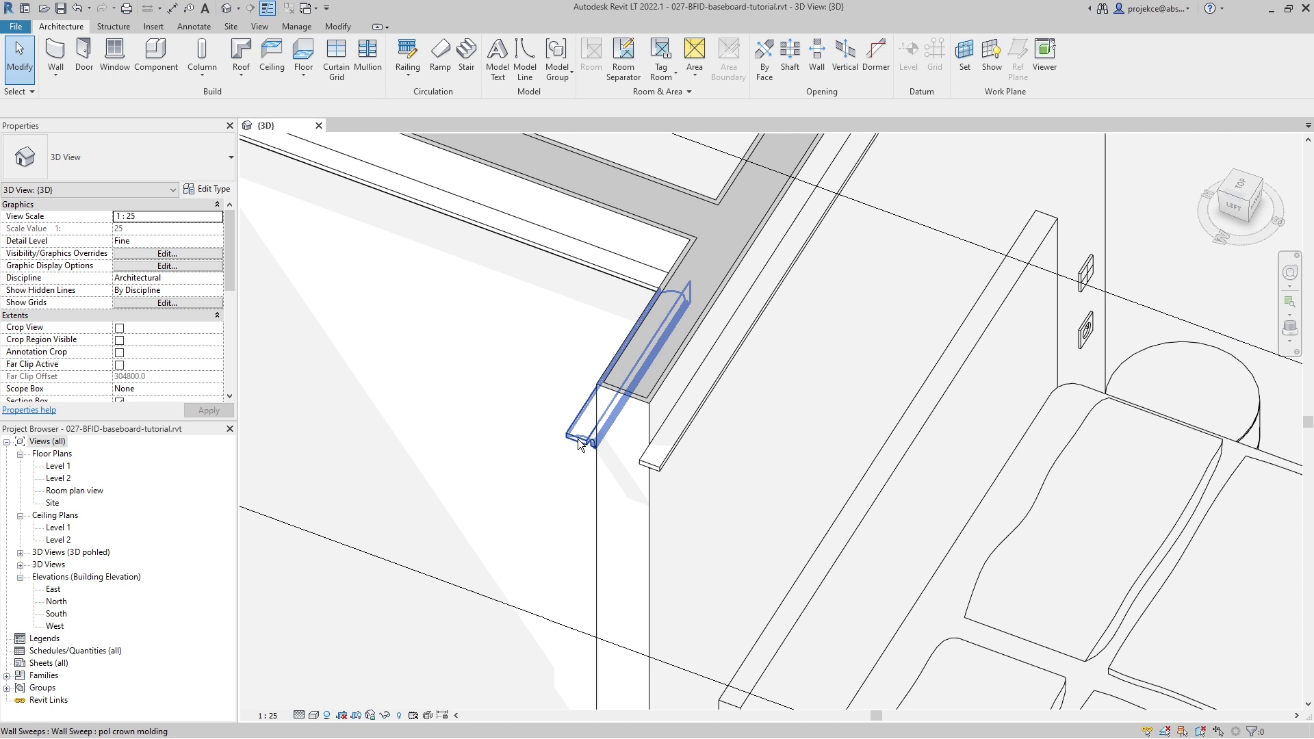
{"action": "left_click", "coordinate": [573, 433]}
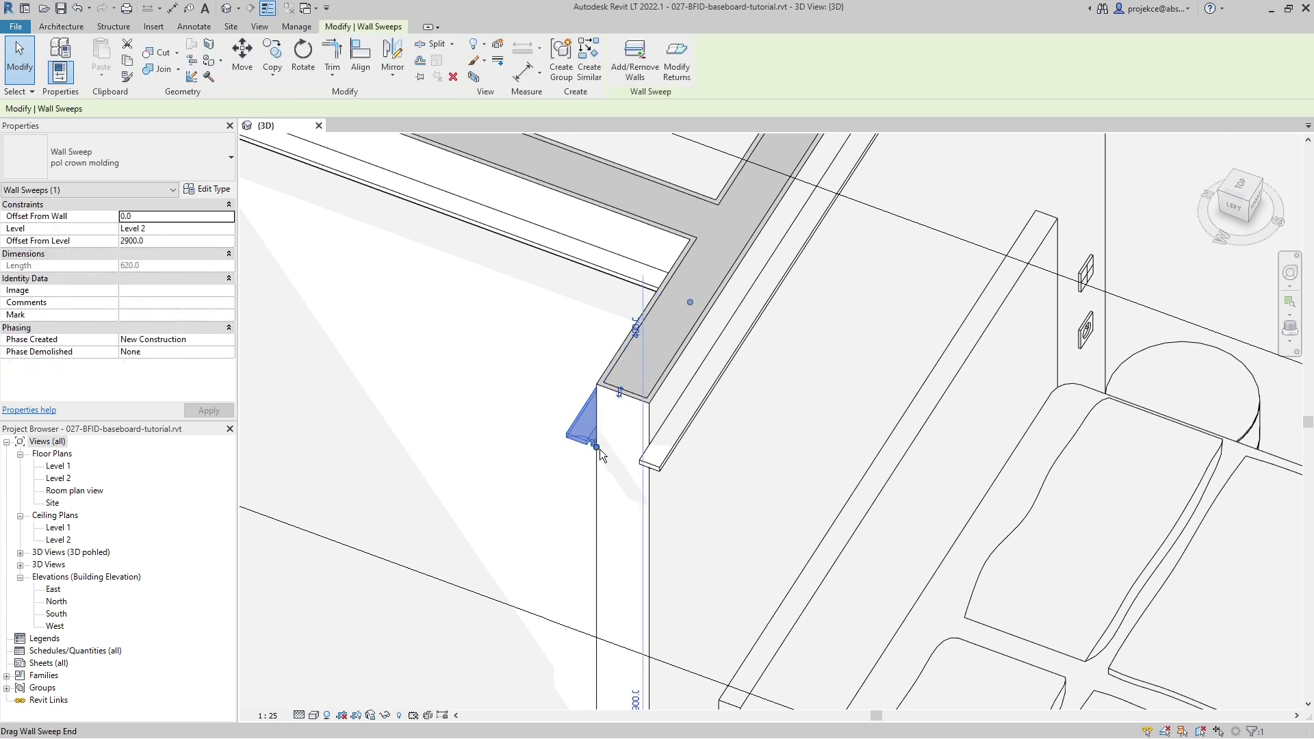
{"action": "key", "text": "Escape"}
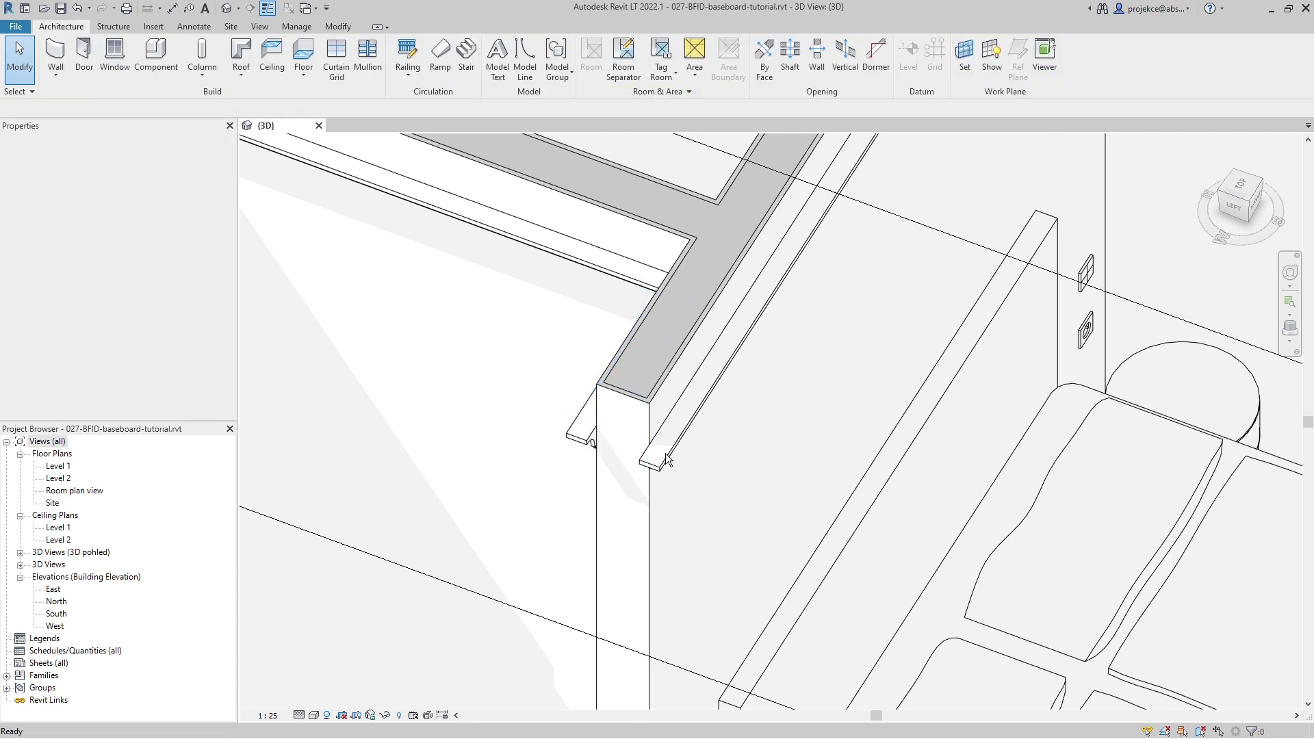
{"action": "key", "text": "Escape"}
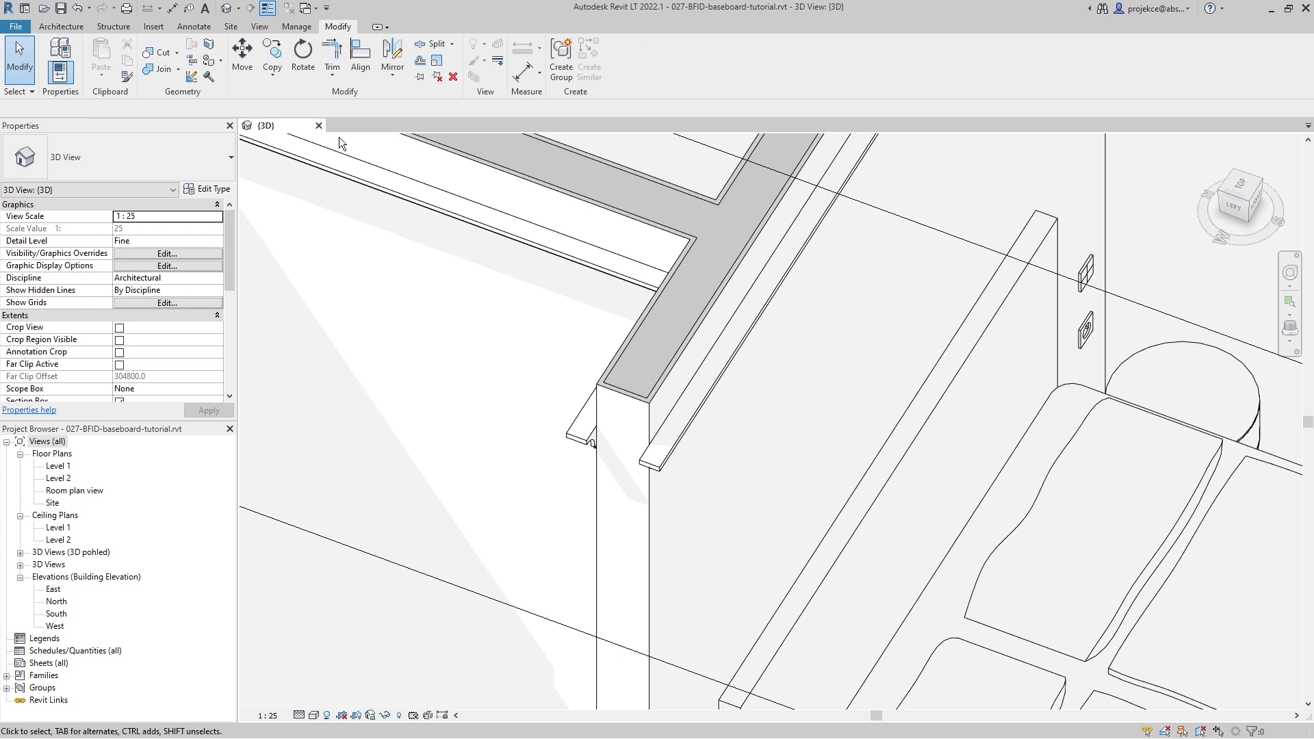
Step: Align the second crown molding's end to the first so it runs across the partition end
{"action": "left_click", "coordinate": [360, 58]}
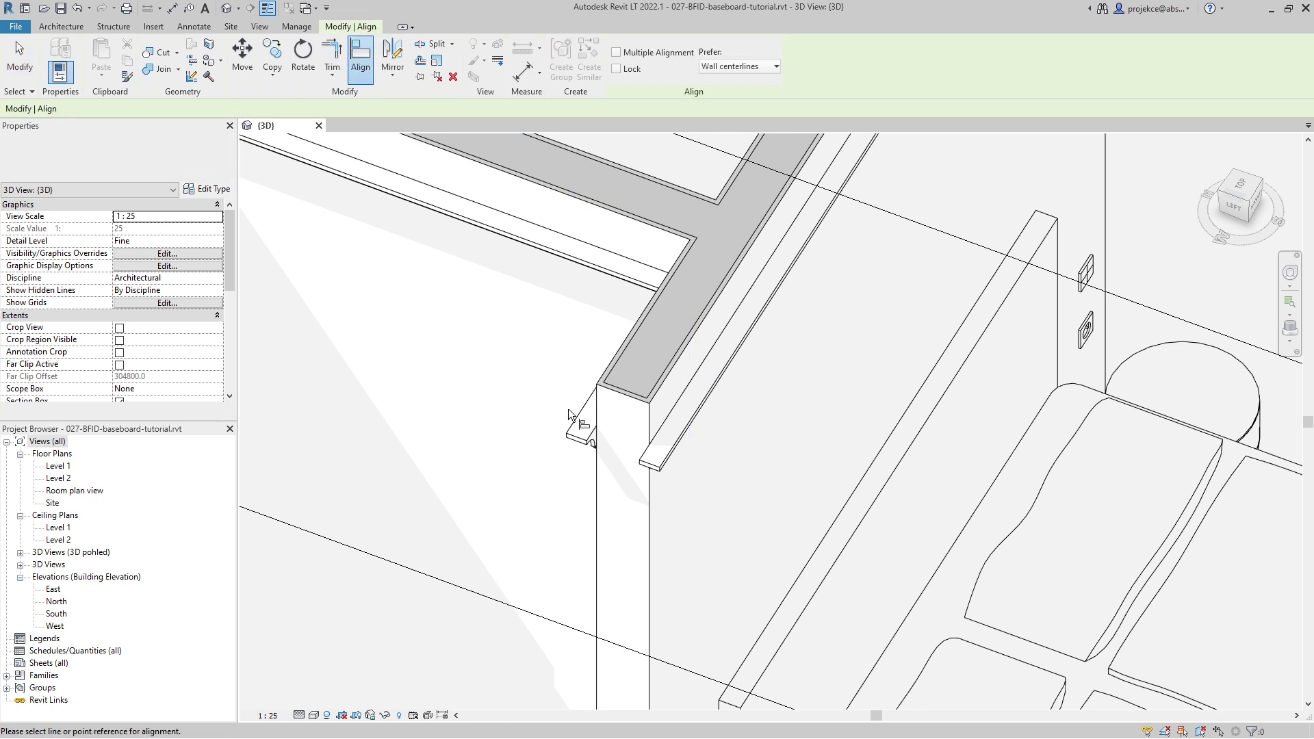
{"action": "left_click", "coordinate": [593, 436]}
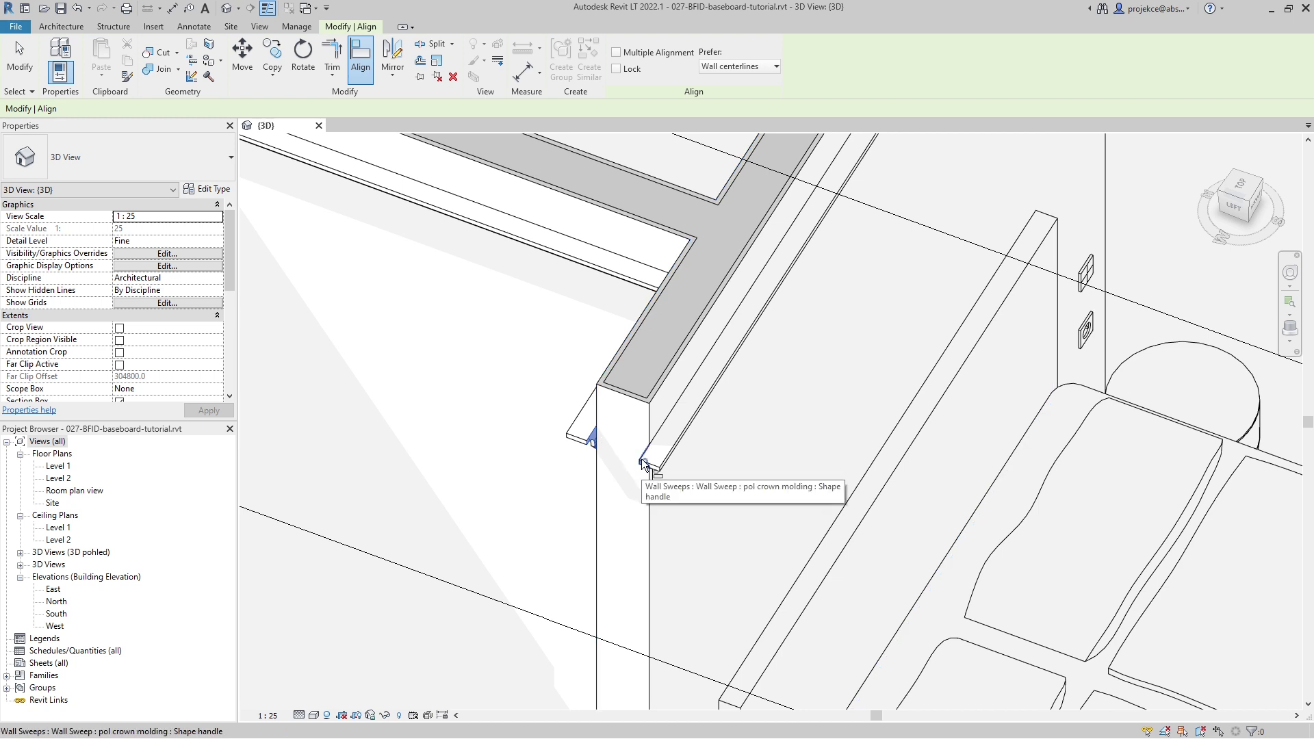
{"action": "left_click", "coordinate": [642, 461]}
{"action": "key", "text": "Escape"}
{"action": "key", "text": "Escape"}
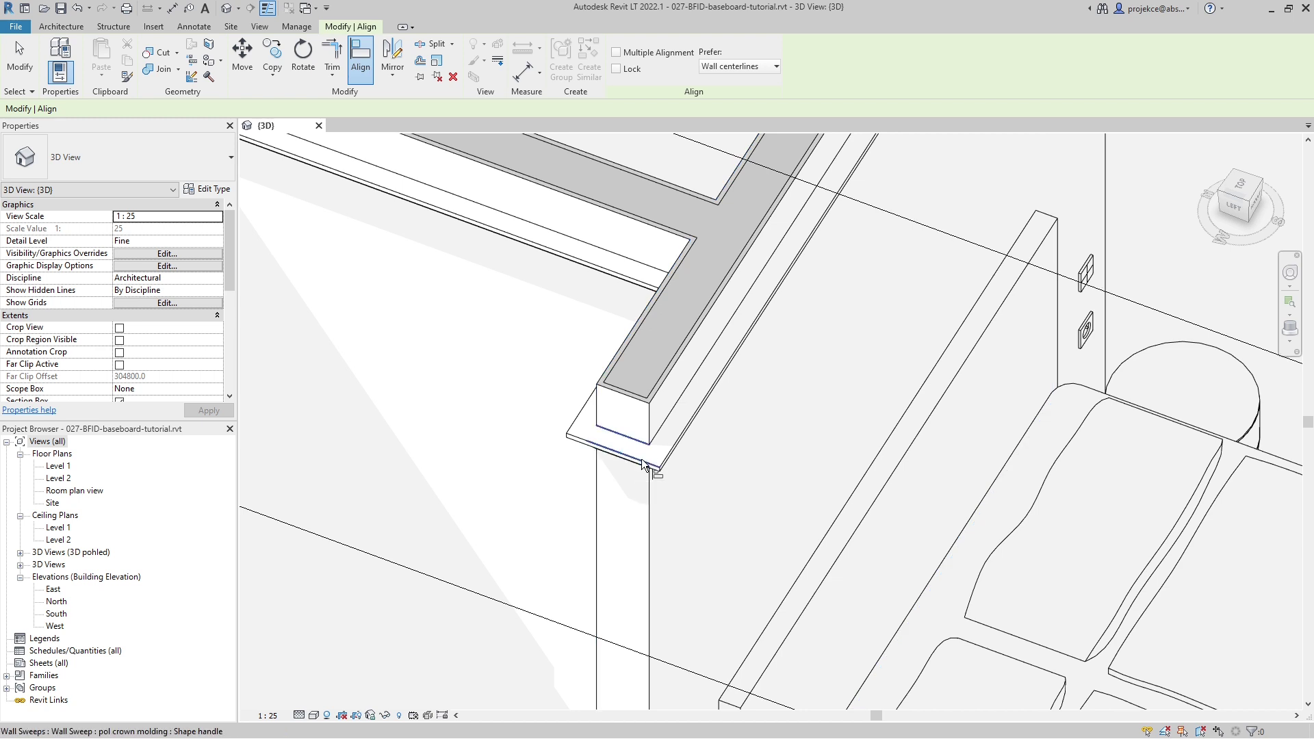
{"action": "middle_click_drag", "start_coordinate": [586, 451], "coordinate": [601, 359], "text": "shift"}
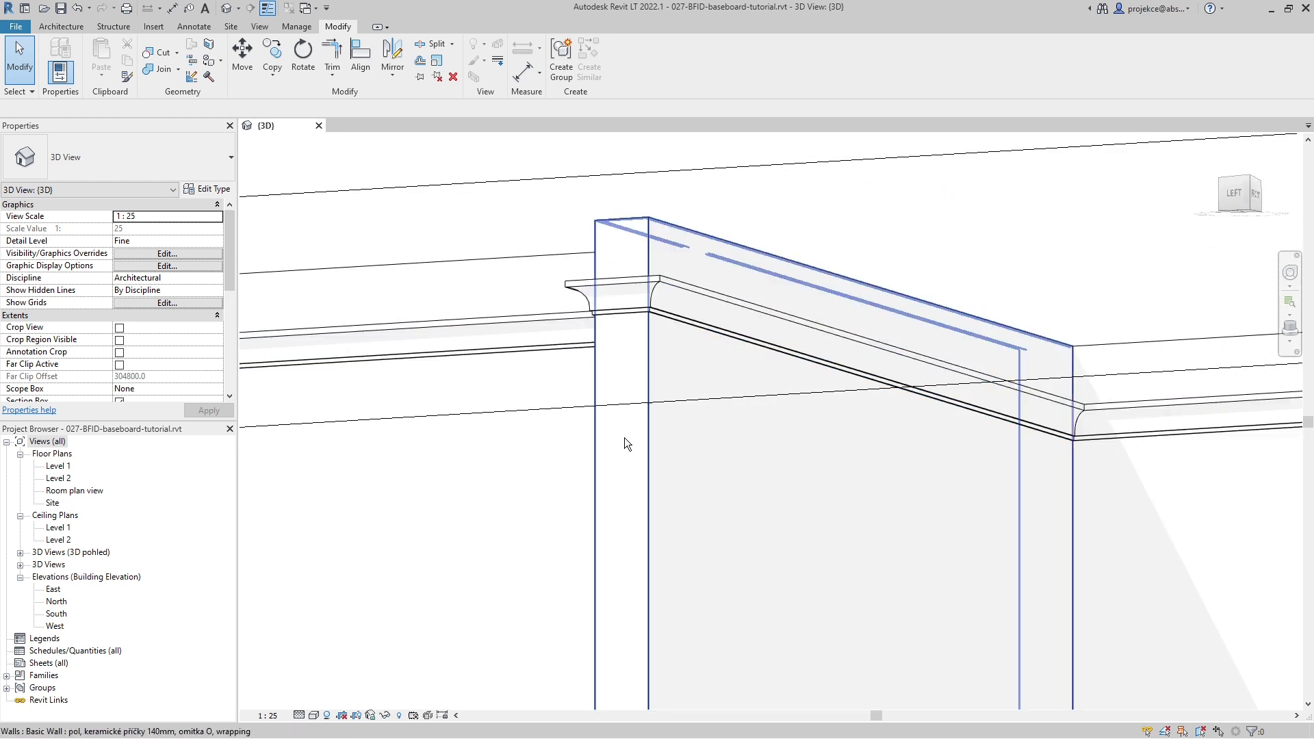
Step: Orbit and zoom in on the baseboard end beside the window
{"action": "scroll", "coordinate": [704, 546], "scroll_direction": "down", "scroll_amount": 3}
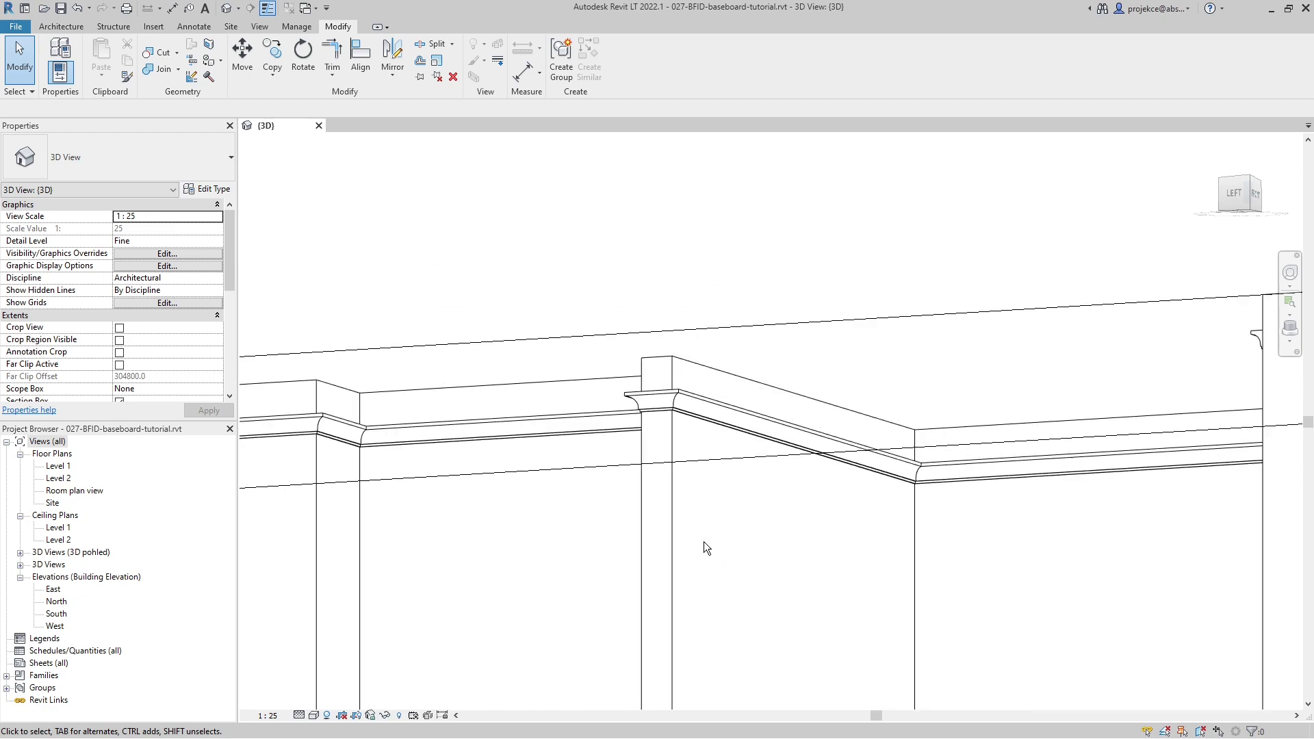
{"action": "middle_click_drag", "start_coordinate": [703, 546], "coordinate": [890, 616], "text": "shift"}
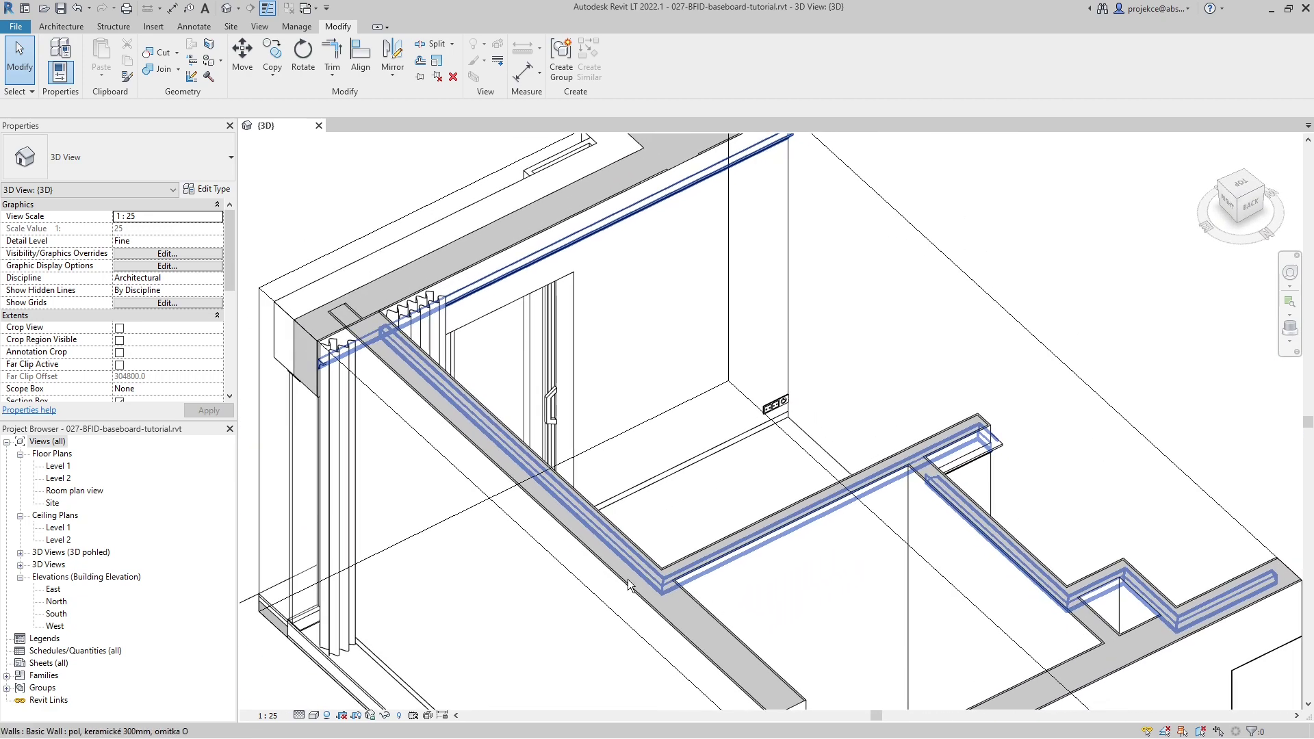
{"action": "scroll", "coordinate": [701, 493], "scroll_direction": "up", "scroll_amount": 6}
{"action": "scroll", "coordinate": [650, 589], "scroll_direction": "up", "scroll_amount": 5}
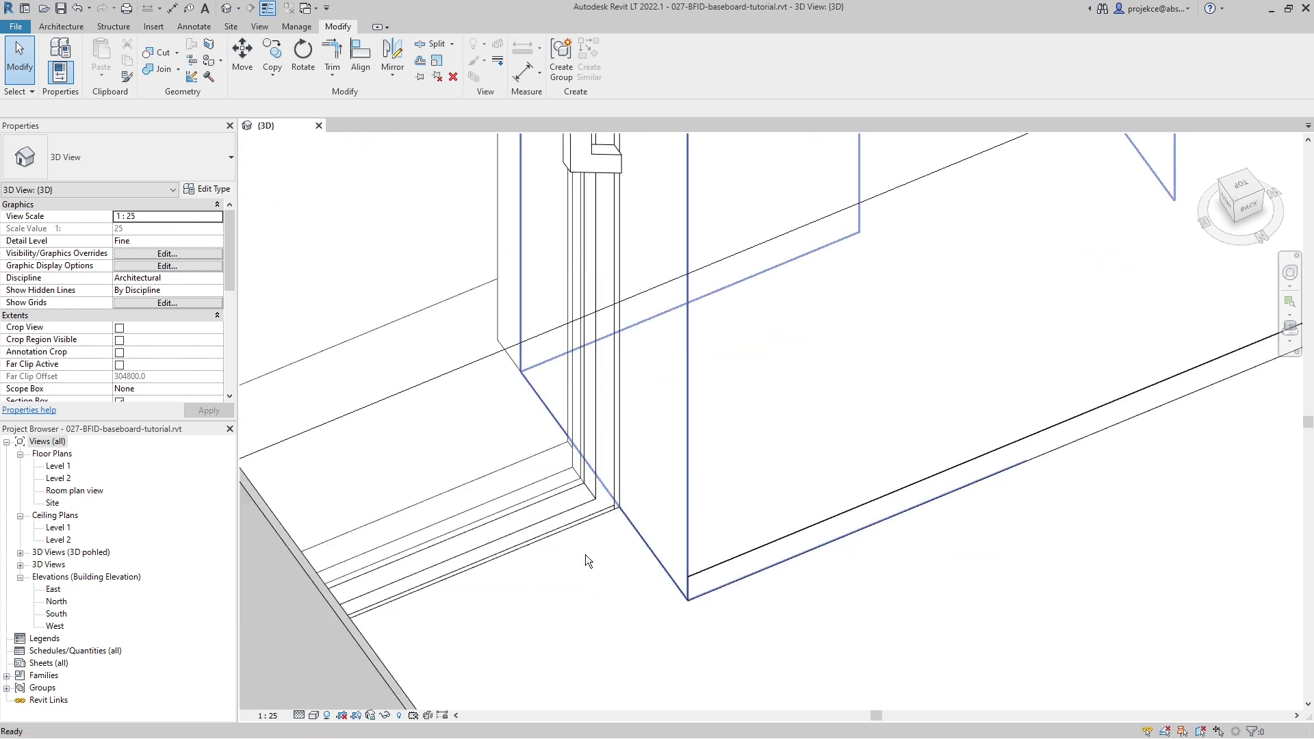
{"action": "scroll", "coordinate": [589, 526], "scroll_direction": "up", "scroll_amount": 2}
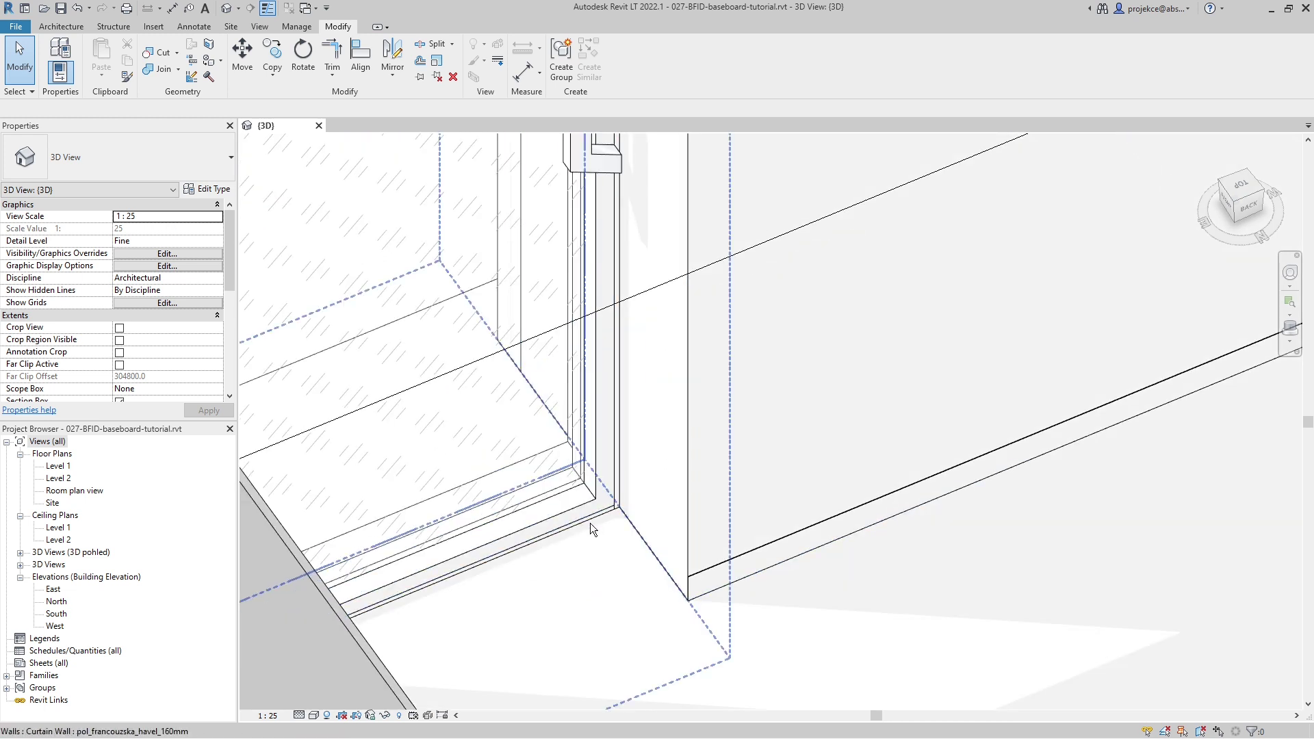
Step: Add a 90° return to the baseboard sweep's window-side end
{"action": "left_click", "coordinate": [708, 568]}
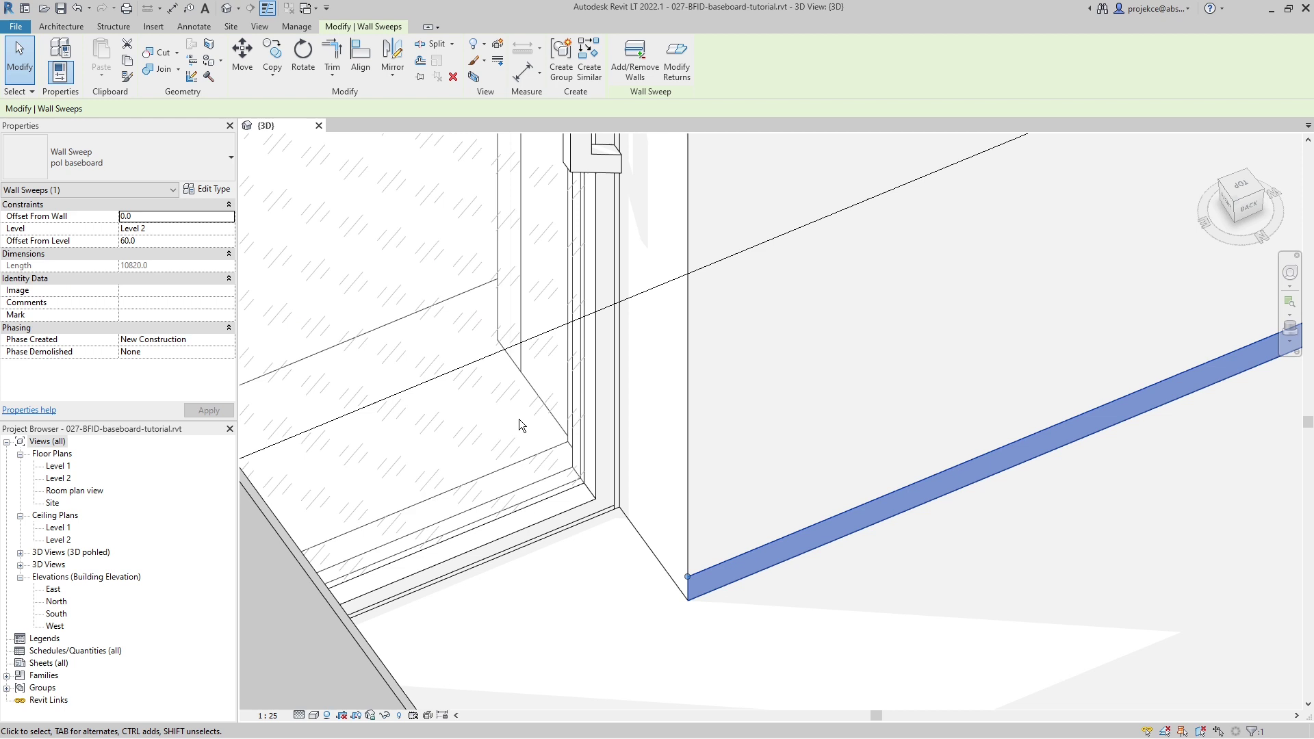
{"action": "left_click", "coordinate": [676, 60]}
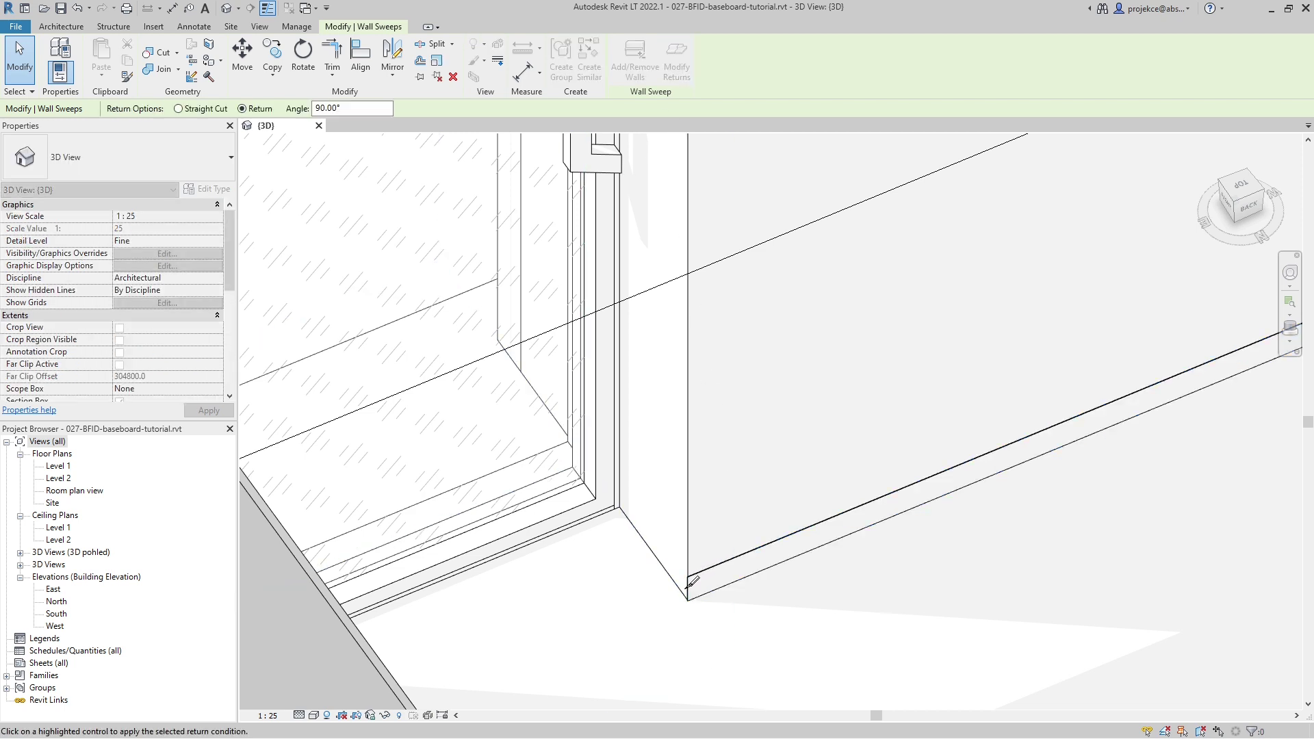
{"action": "scroll", "coordinate": [691, 582], "scroll_direction": "up", "scroll_amount": 5}
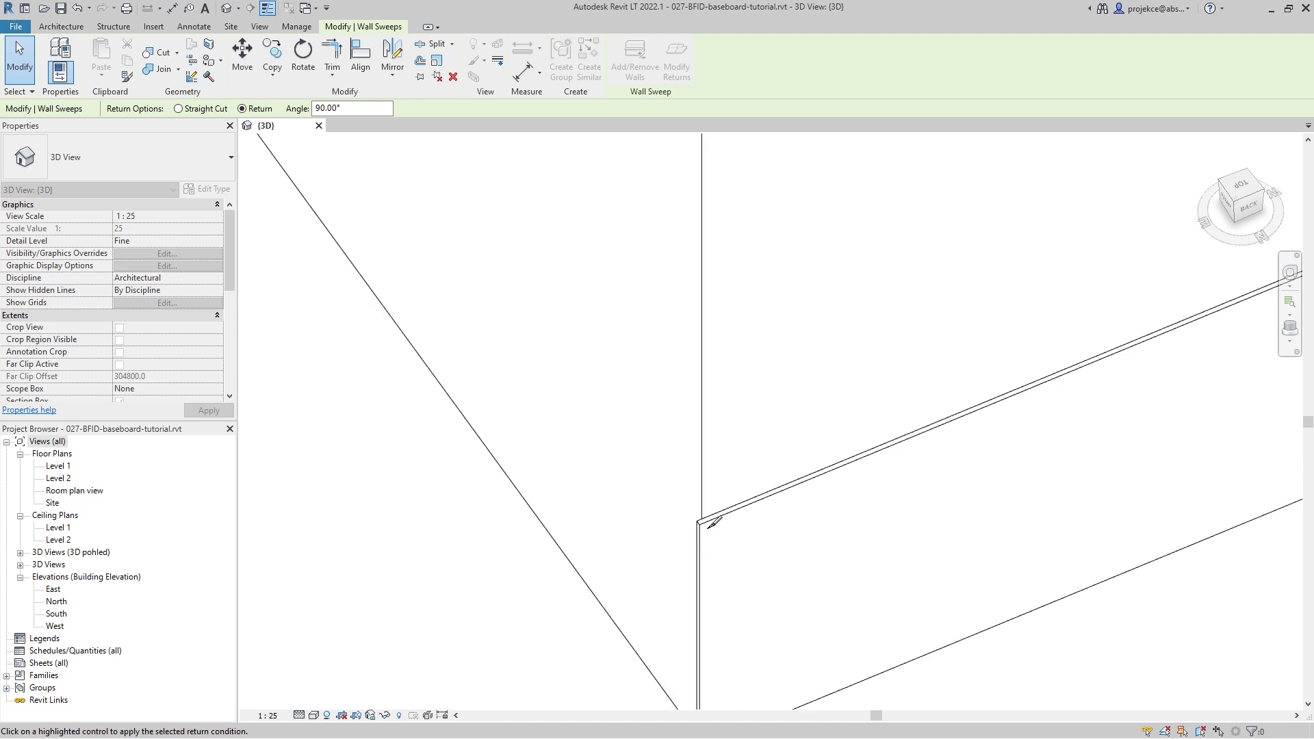
{"action": "left_click", "coordinate": [707, 527]}
{"action": "key", "text": "Escape"}
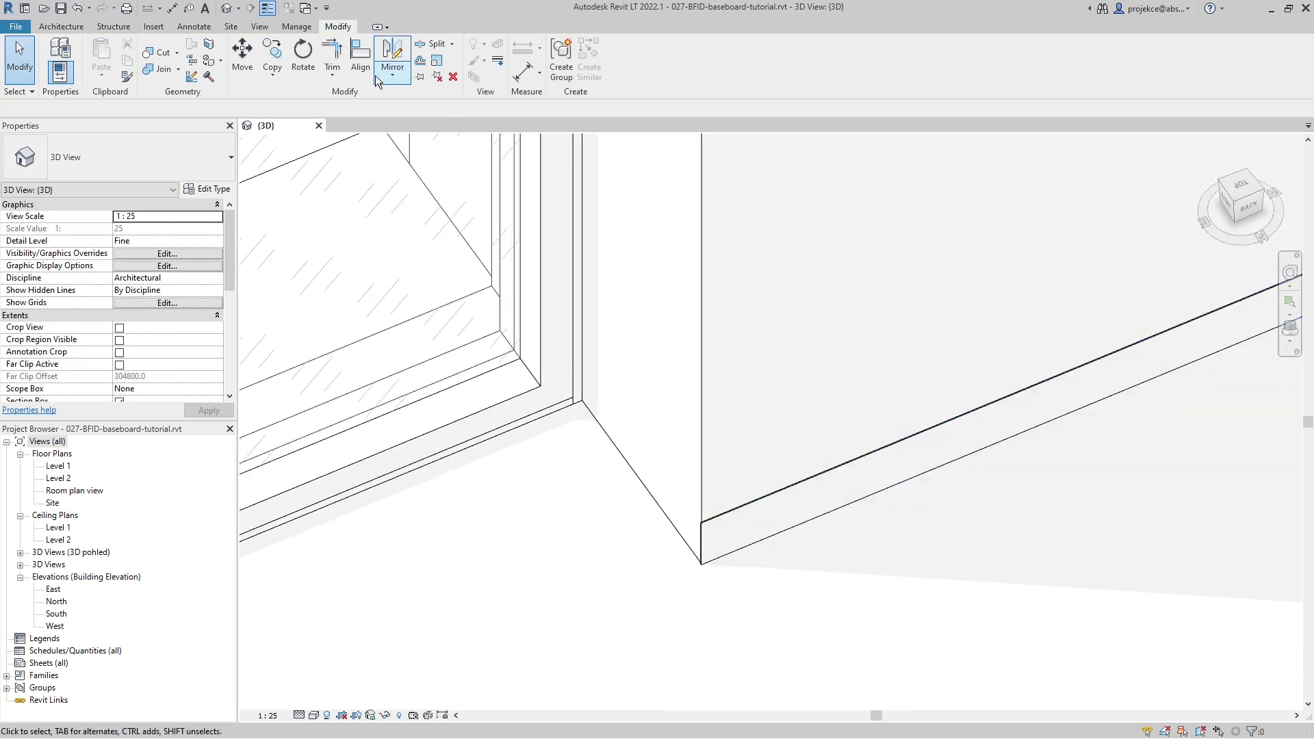
Step: Align the baseboard return's end to the window mullion
{"action": "left_click", "coordinate": [358, 71]}
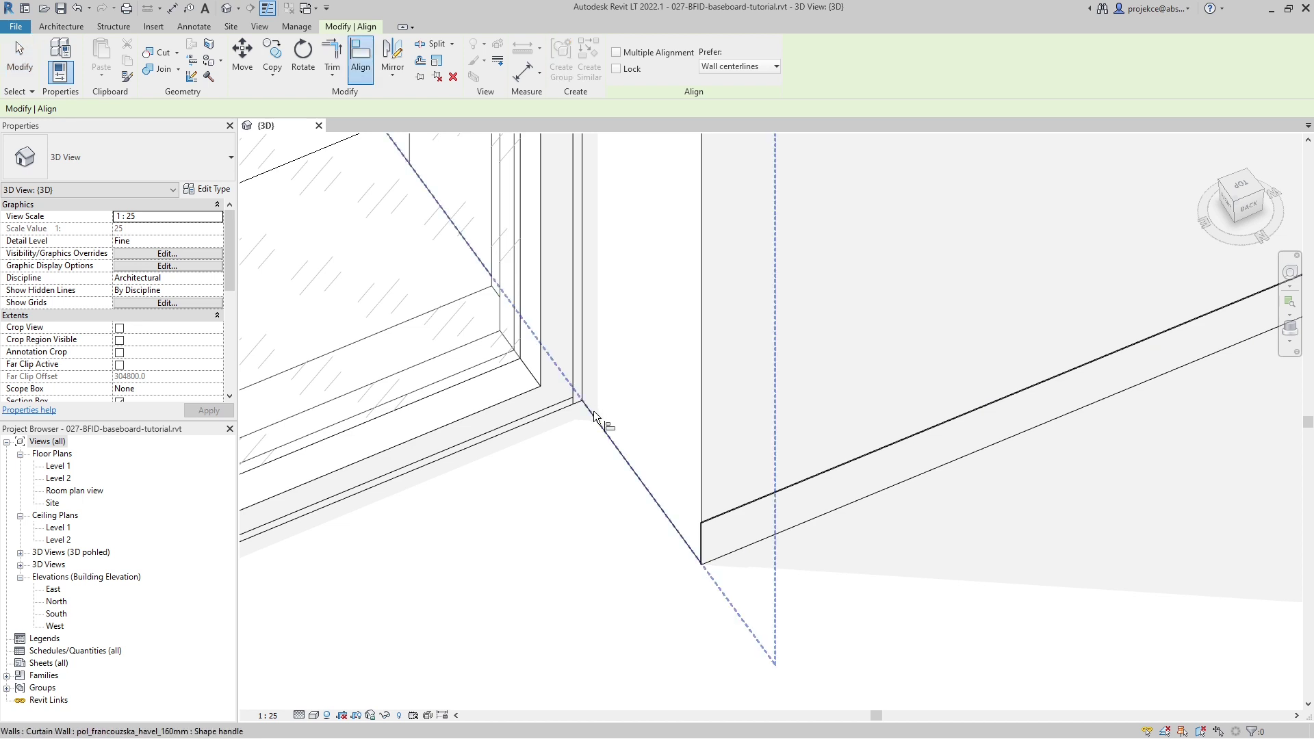
{"action": "left_click", "coordinate": [579, 363]}
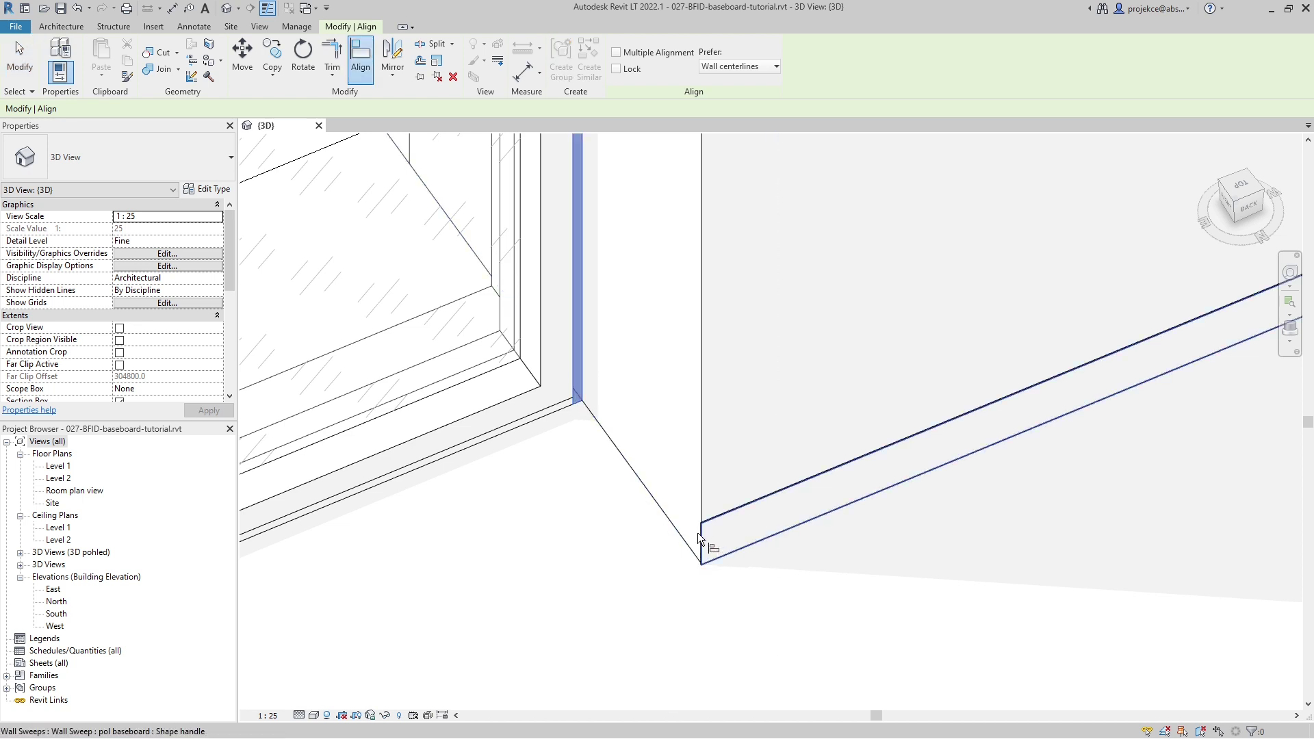
{"action": "scroll", "coordinate": [696, 532], "scroll_direction": "up", "scroll_amount": 3}
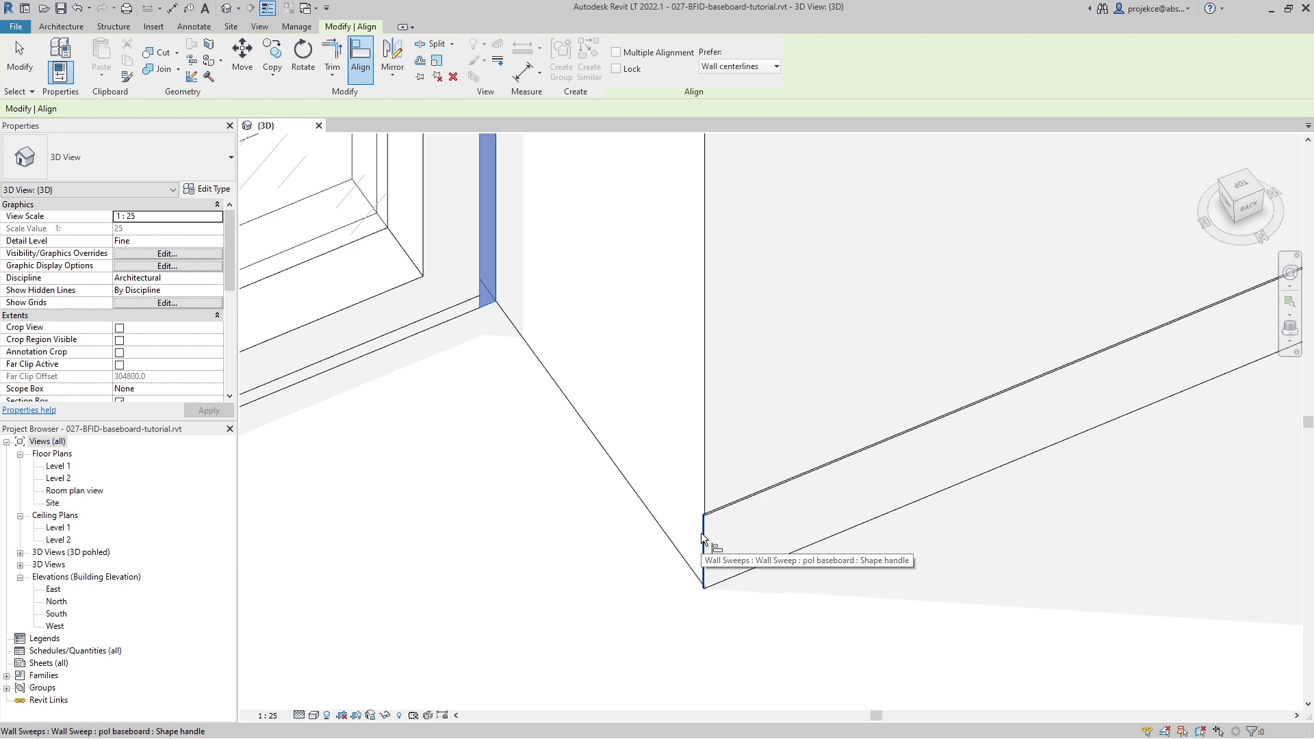
{"action": "left_click", "coordinate": [701, 537]}
{"action": "key", "text": "Escape"}
{"action": "key", "text": "Escape"}
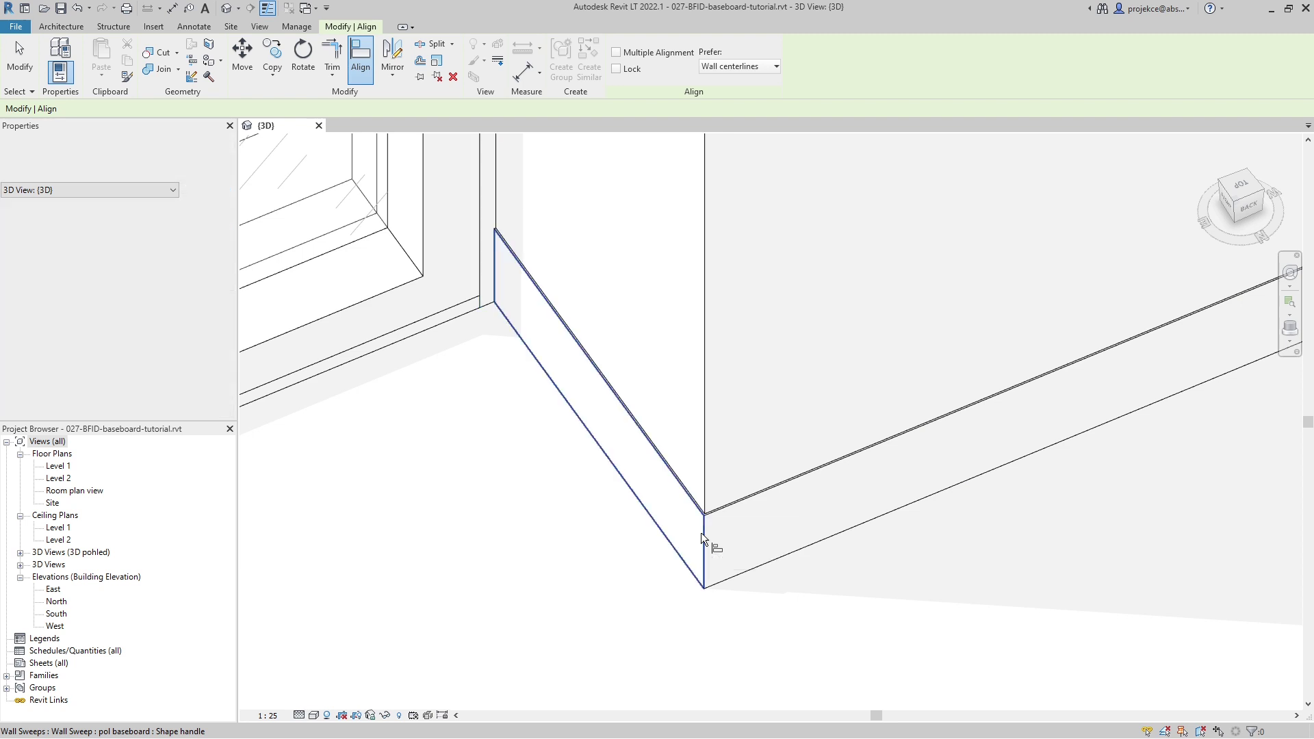
{"action": "scroll", "coordinate": [700, 532], "scroll_direction": "down", "scroll_amount": 3}
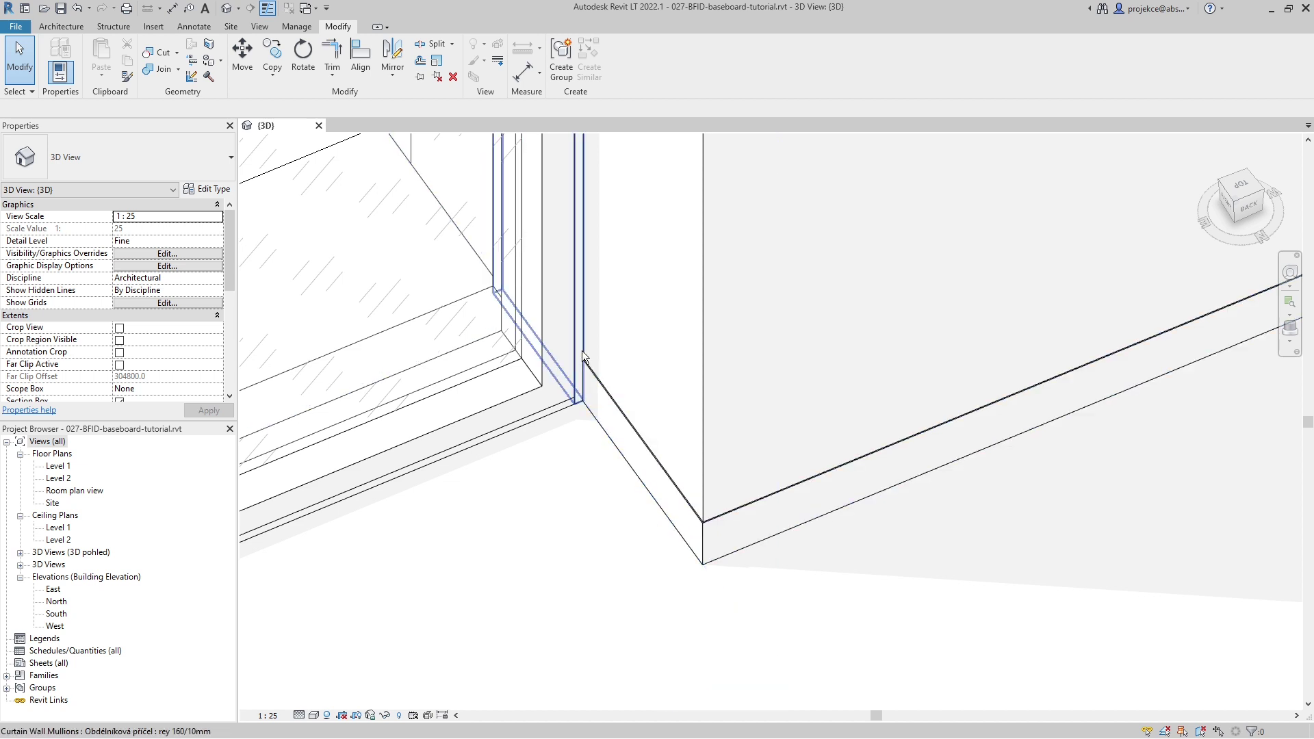
Step: Select the extended baseboard sweep to verify it reaches the window frame
{"action": "left_click", "coordinate": [593, 385]}
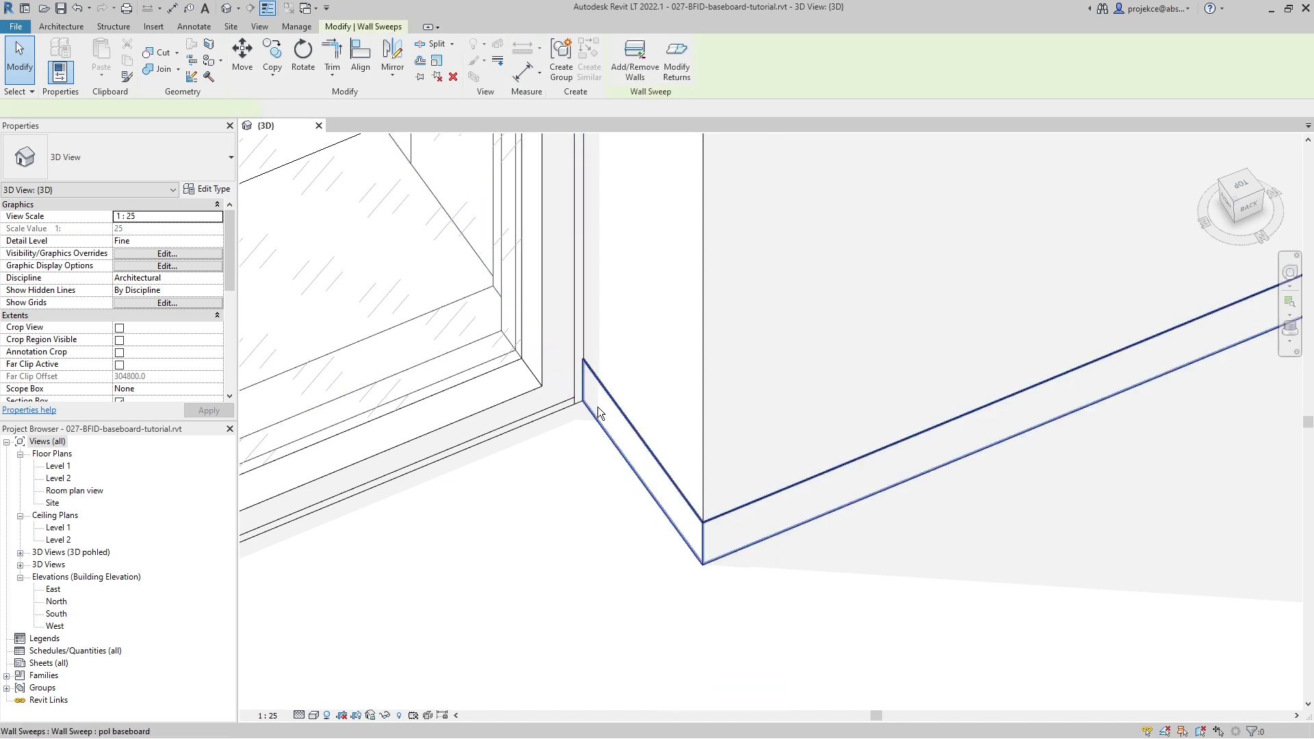
{"action": "left_click", "coordinate": [614, 416]}
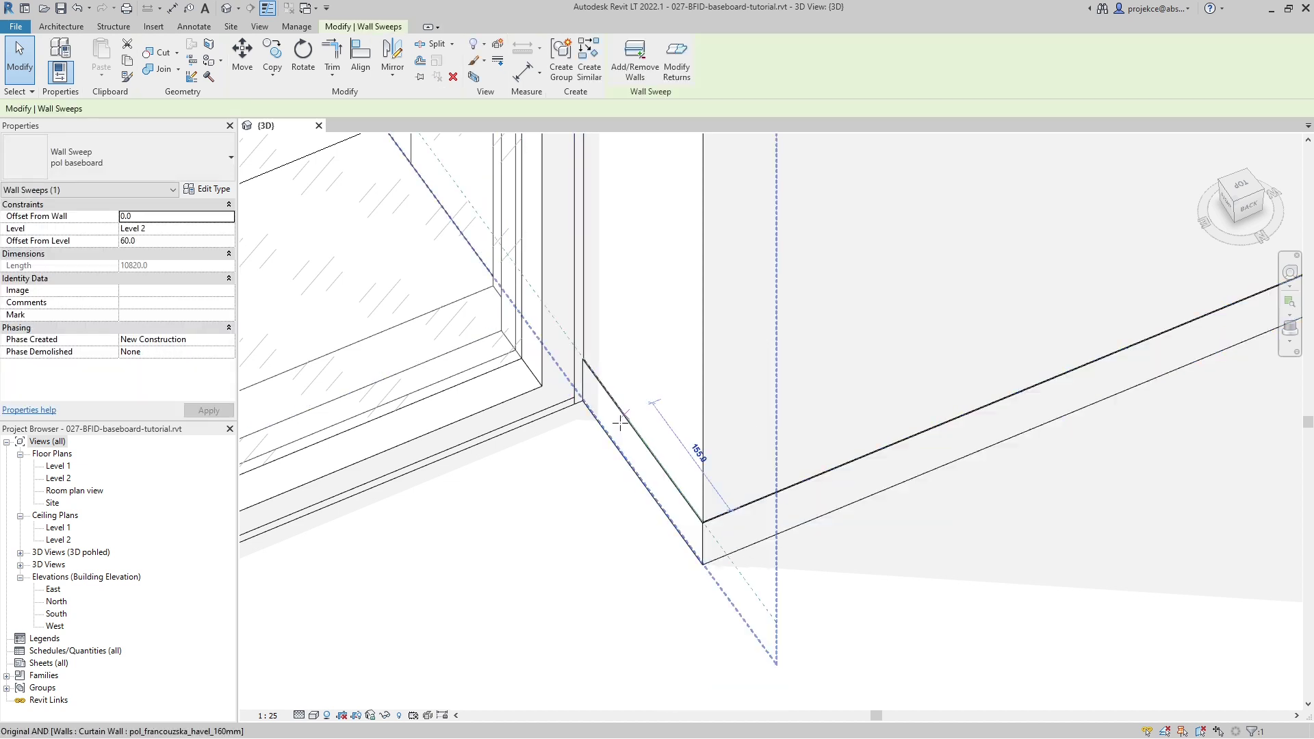
{"action": "left_click", "coordinate": [649, 500]}
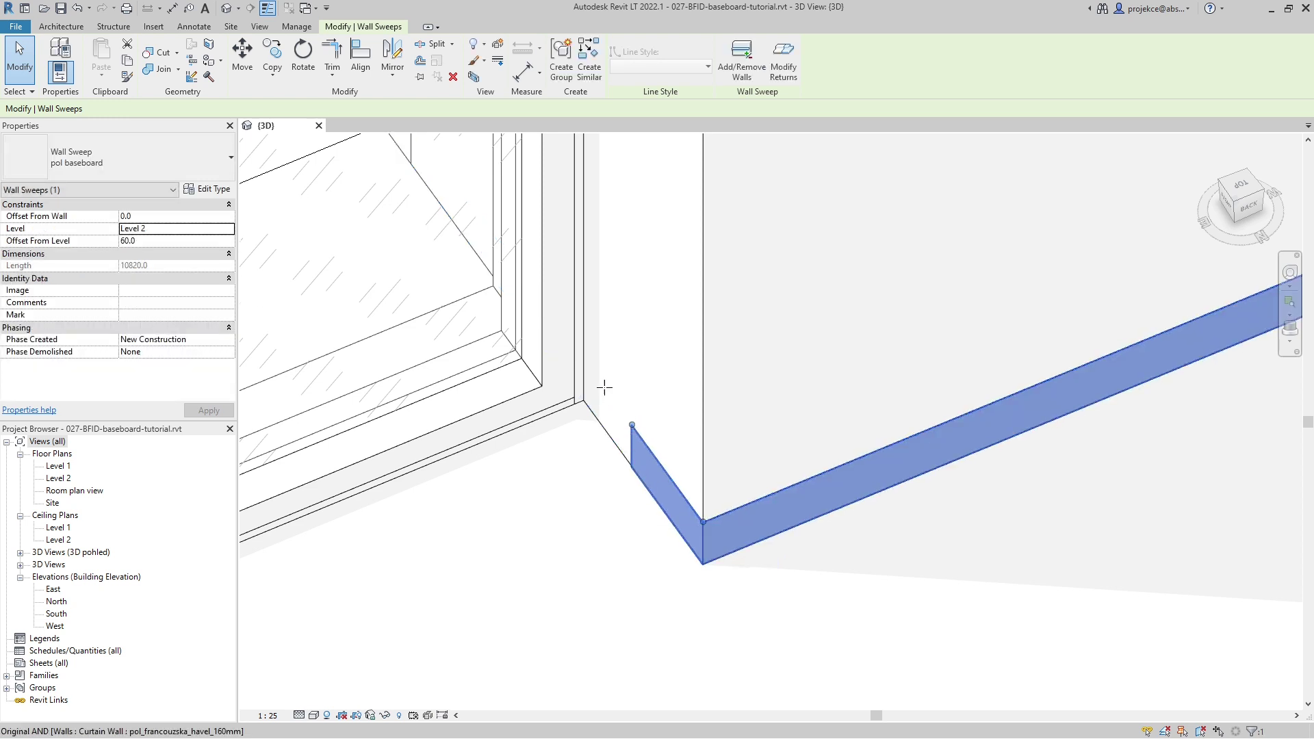
{"action": "left_click", "coordinate": [579, 353]}
{"action": "left_click", "coordinate": [592, 394]}
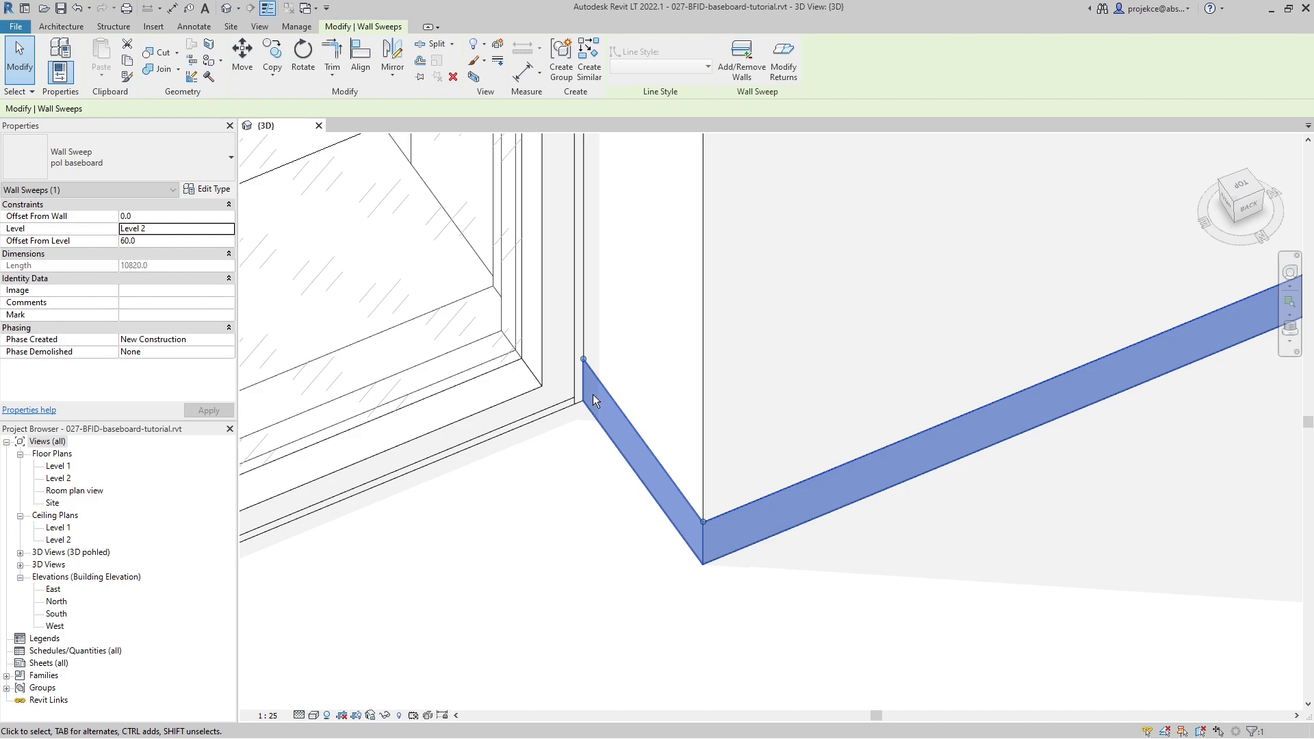
{"action": "left_click", "coordinate": [580, 464]}
Step: Orbit into the room corner, check the pillar's crown molding, and open the Wall dropdown
{"action": "scroll", "coordinate": [580, 464], "scroll_direction": "down", "scroll_amount": 2}
{"action": "scroll", "coordinate": [580, 464], "scroll_direction": "down", "scroll_amount": 2}
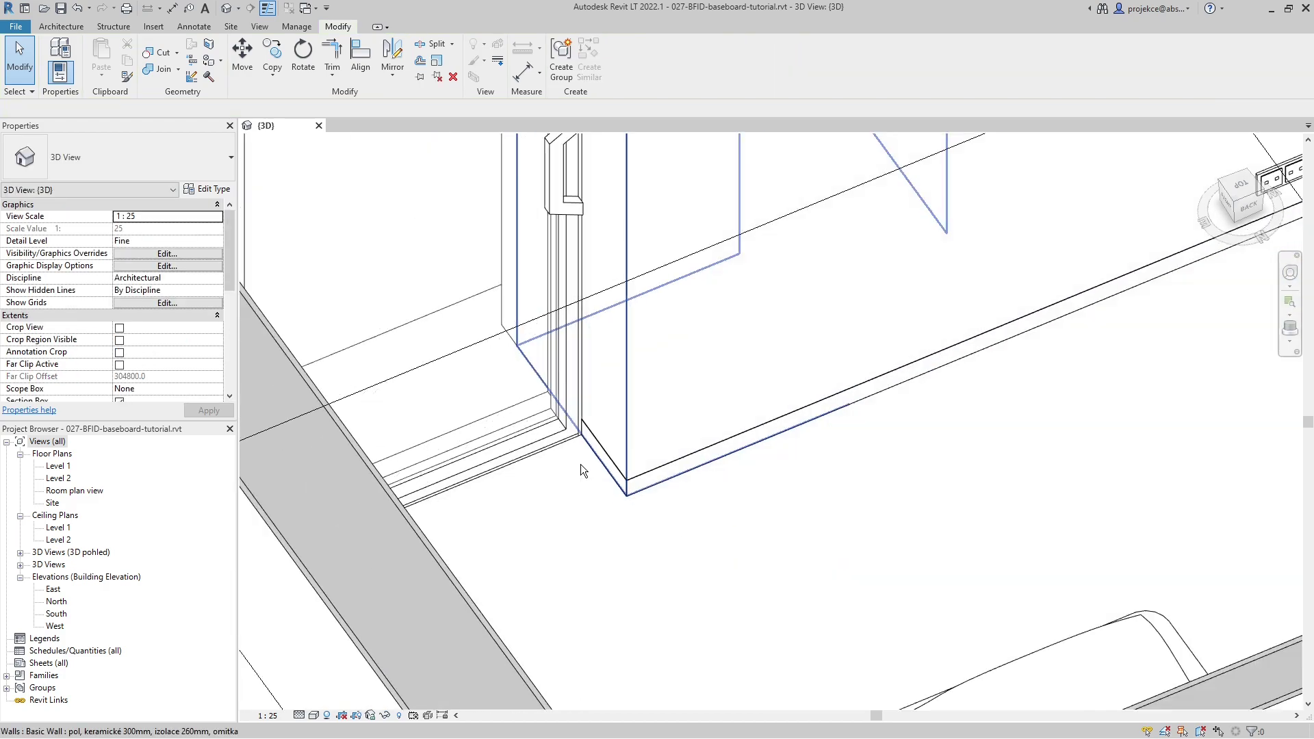
{"action": "scroll", "coordinate": [698, 471], "scroll_direction": "down", "scroll_amount": 1}
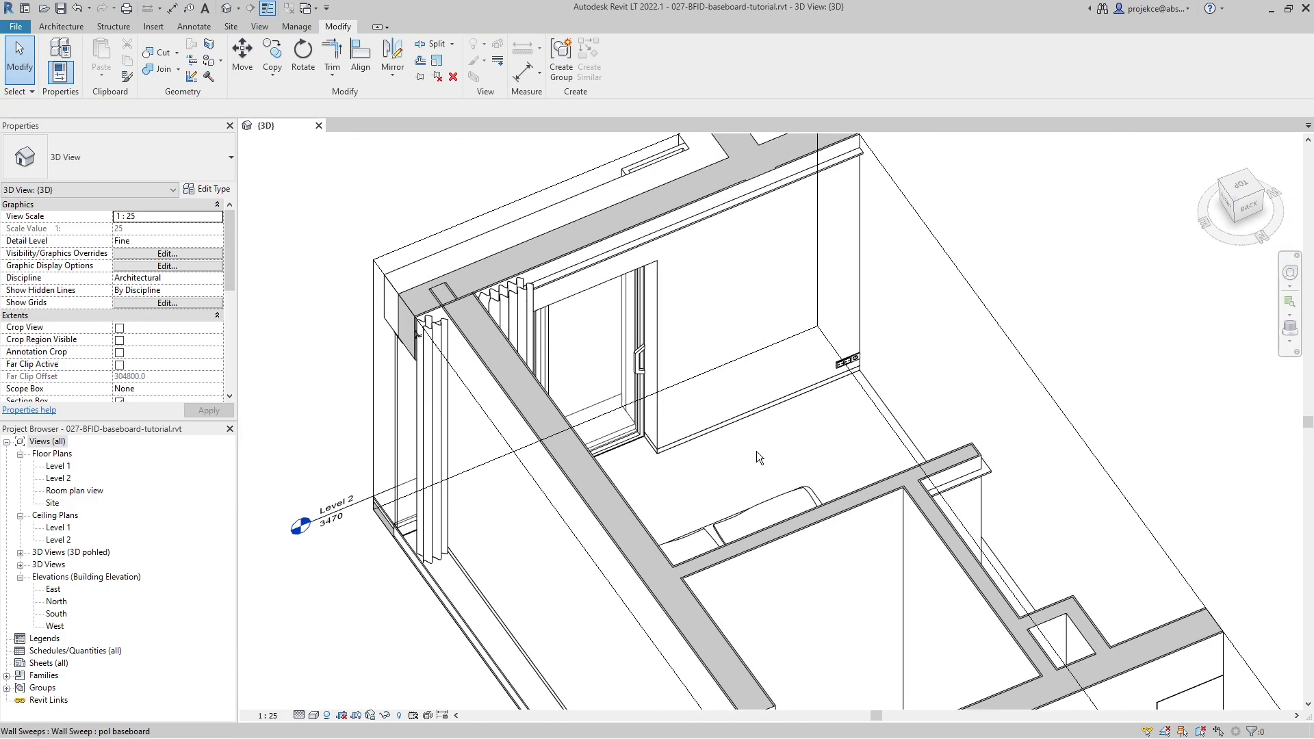
{"action": "middle_click_drag", "start_coordinate": [757, 450], "coordinate": [852, 560], "text": "shift"}
{"action": "left_click", "coordinate": [853, 560]}
{"action": "key", "text": "Escape"}
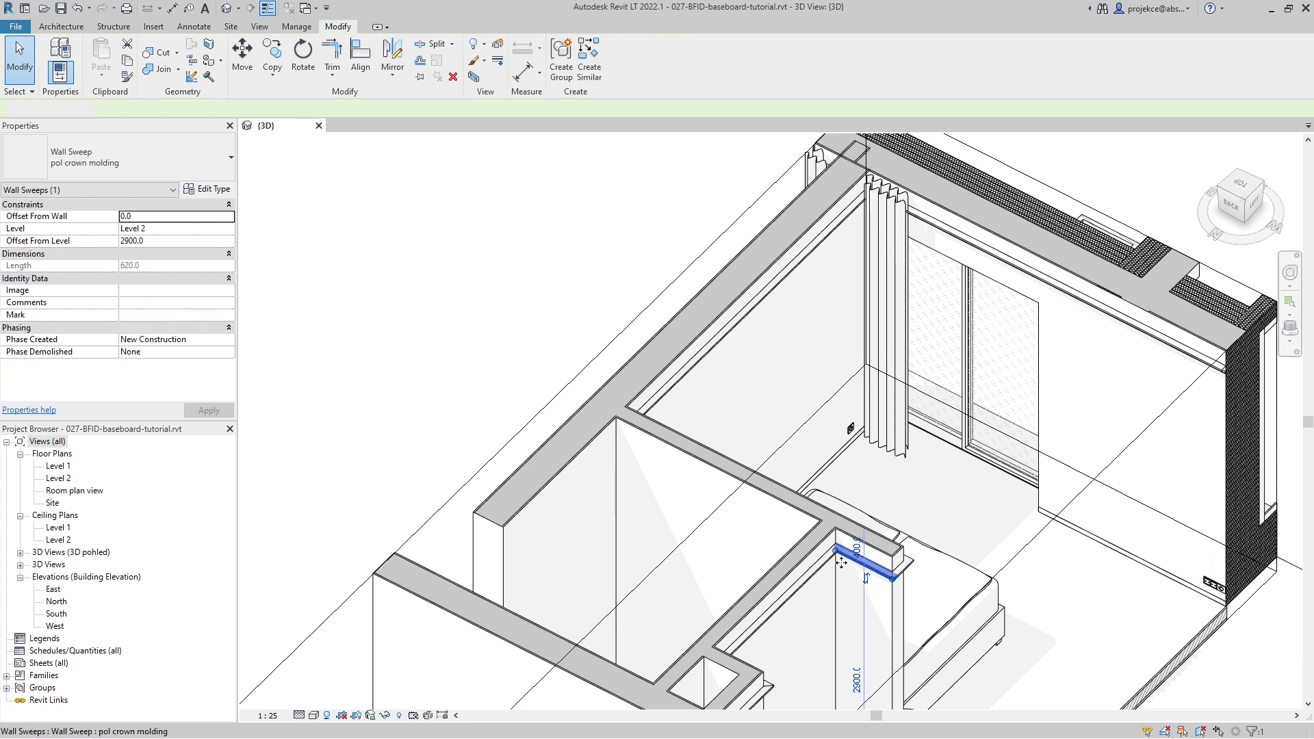
{"action": "left_click", "coordinate": [62, 27]}
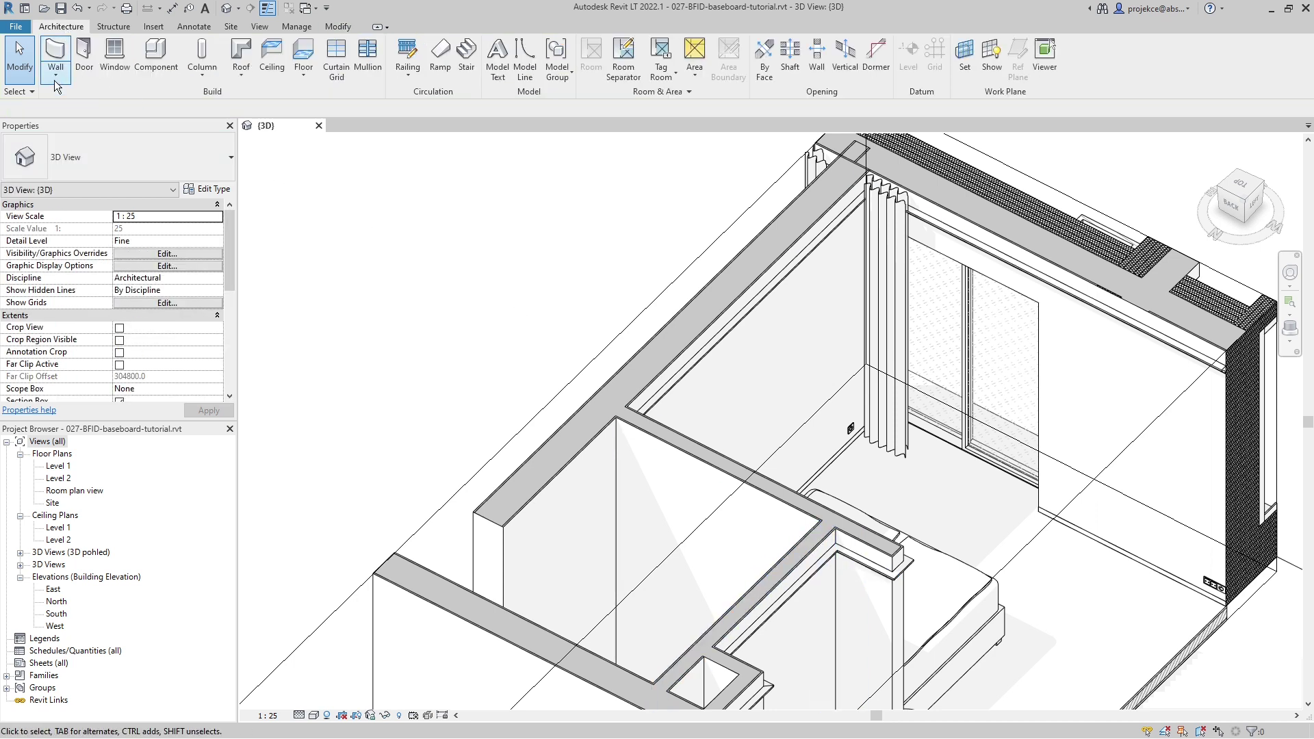
{"action": "left_click", "coordinate": [55, 74]}
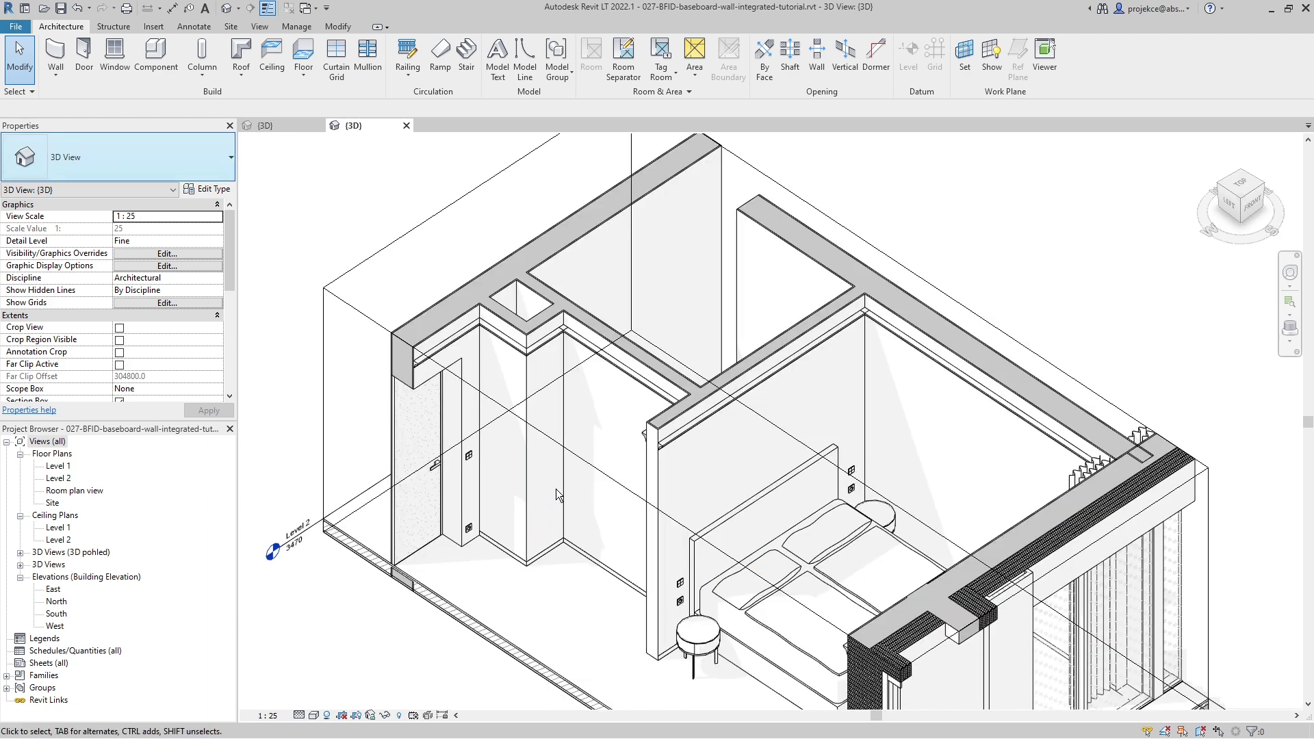
Step: Preview the partition wall type in Section view, list its built-in sweeps, then cancel
{"action": "left_click", "coordinate": [646, 438]}
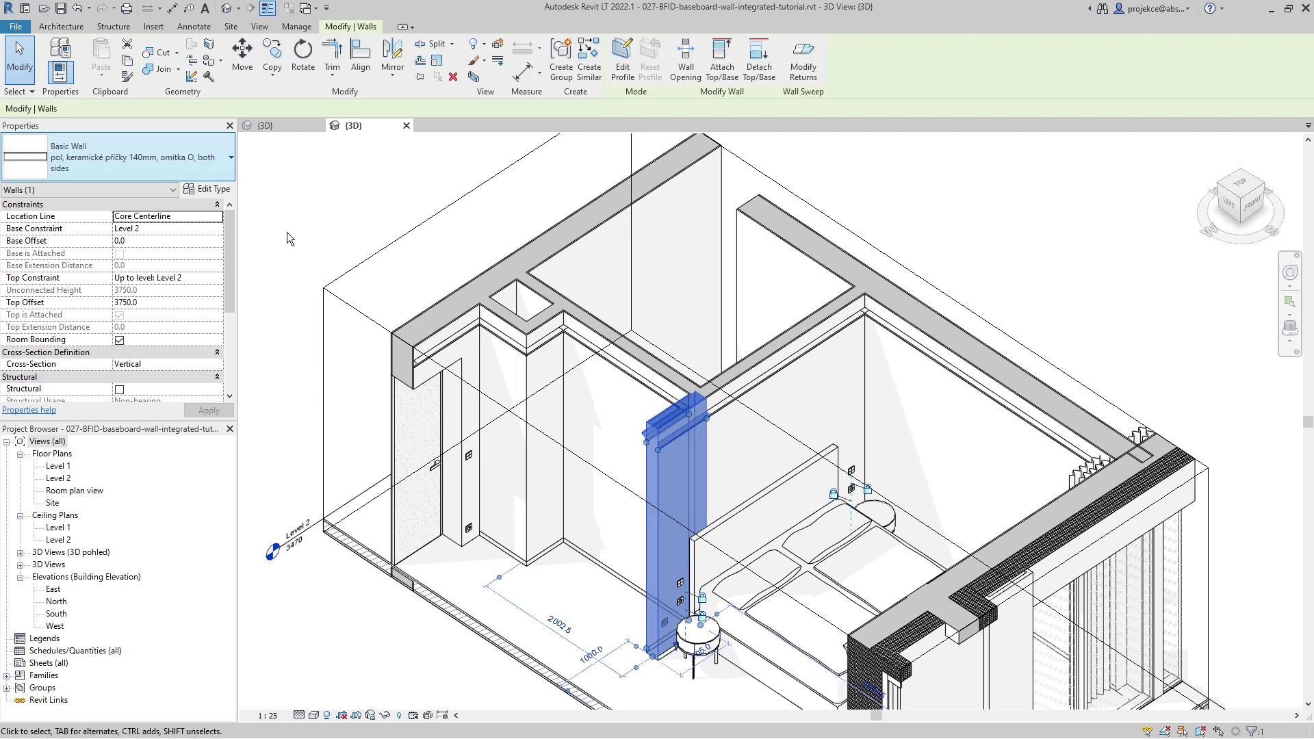
{"action": "left_click", "coordinate": [207, 189]}
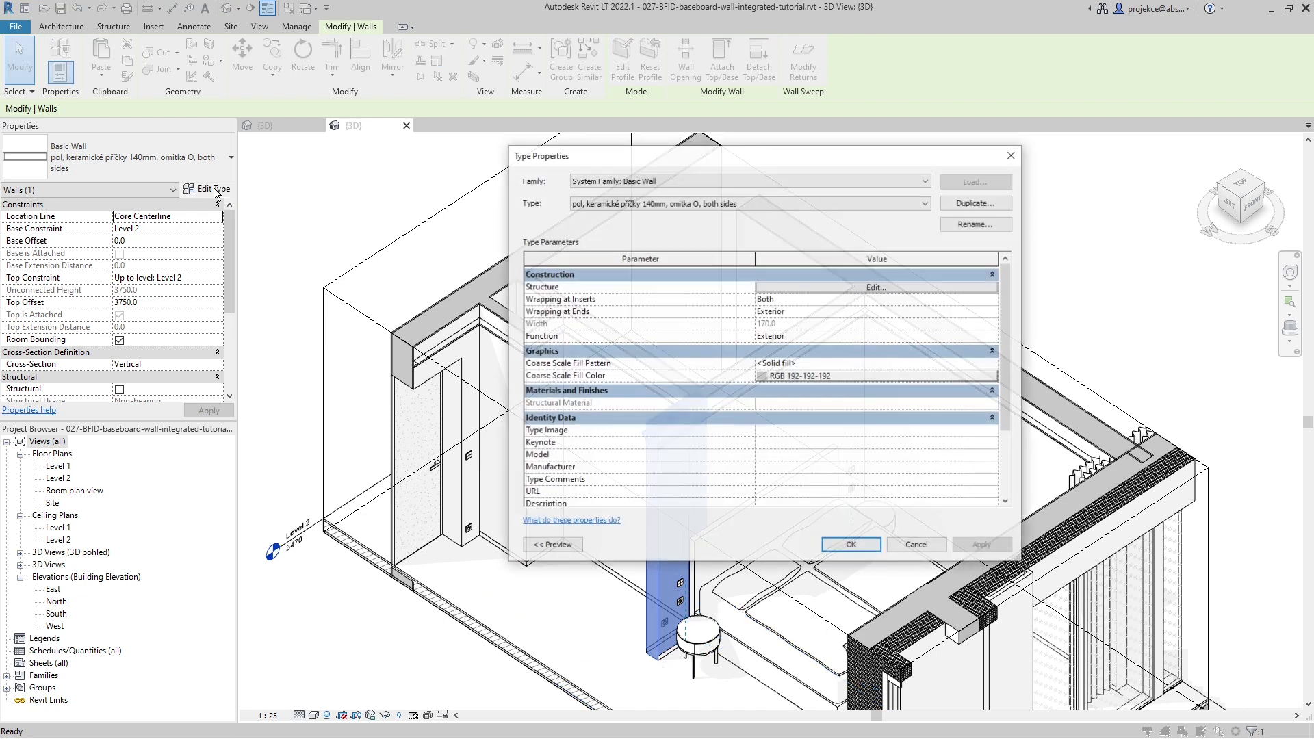
{"action": "left_click", "coordinate": [894, 288]}
{"action": "left_click", "coordinate": [558, 542]}
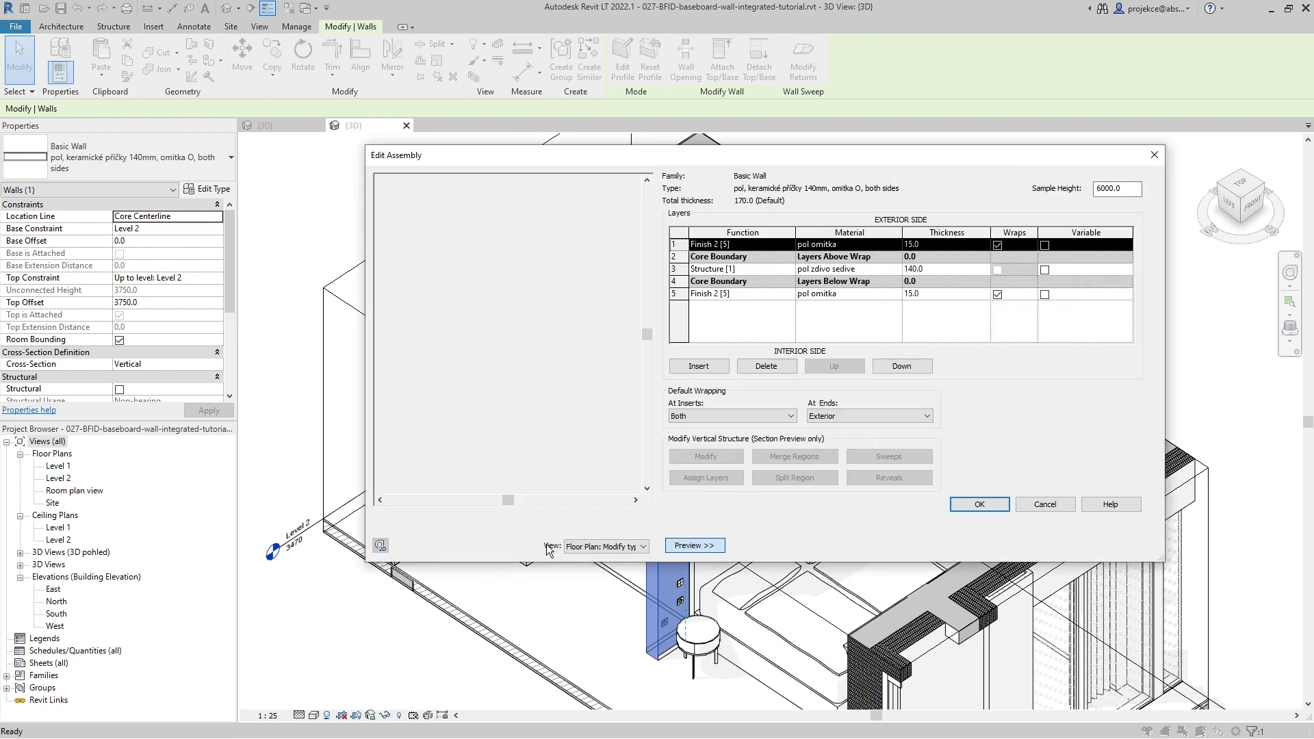
{"action": "left_click", "coordinate": [611, 548]}
{"action": "left_click", "coordinate": [598, 568]}
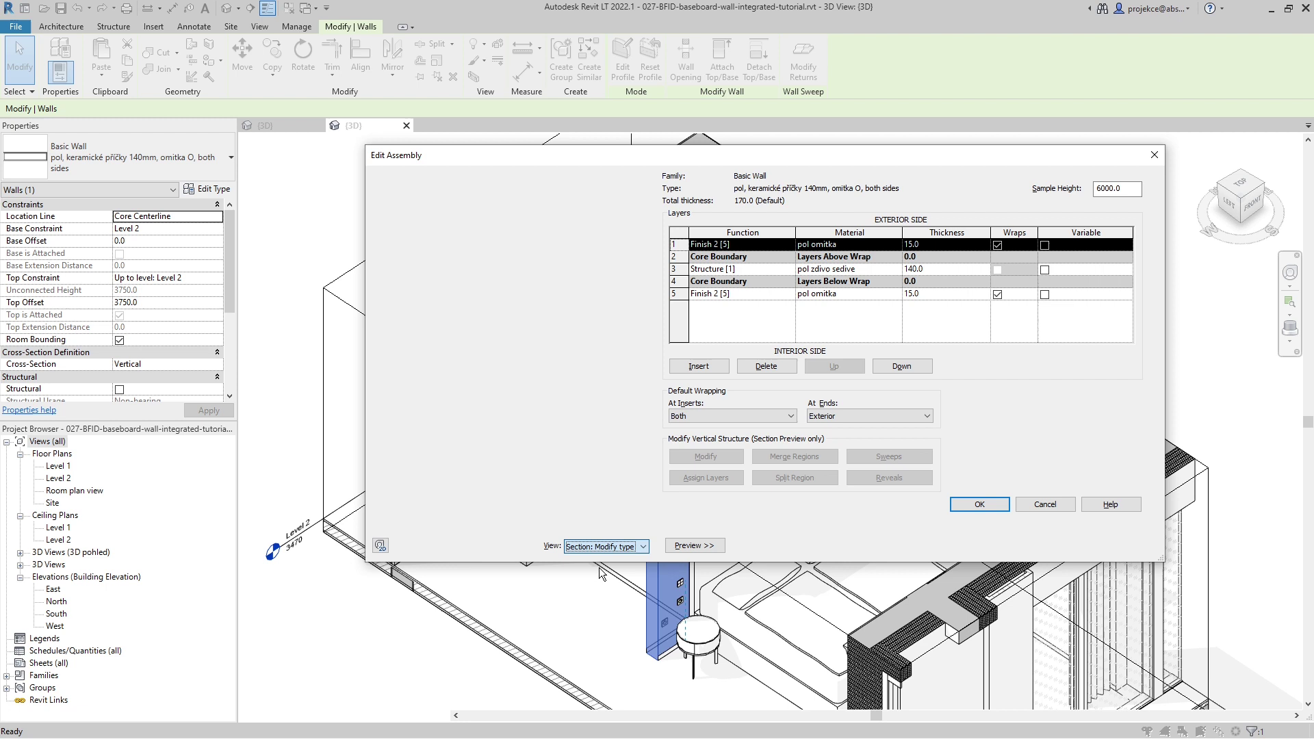
{"action": "scroll", "coordinate": [496, 340], "scroll_direction": "up", "scroll_amount": 5}
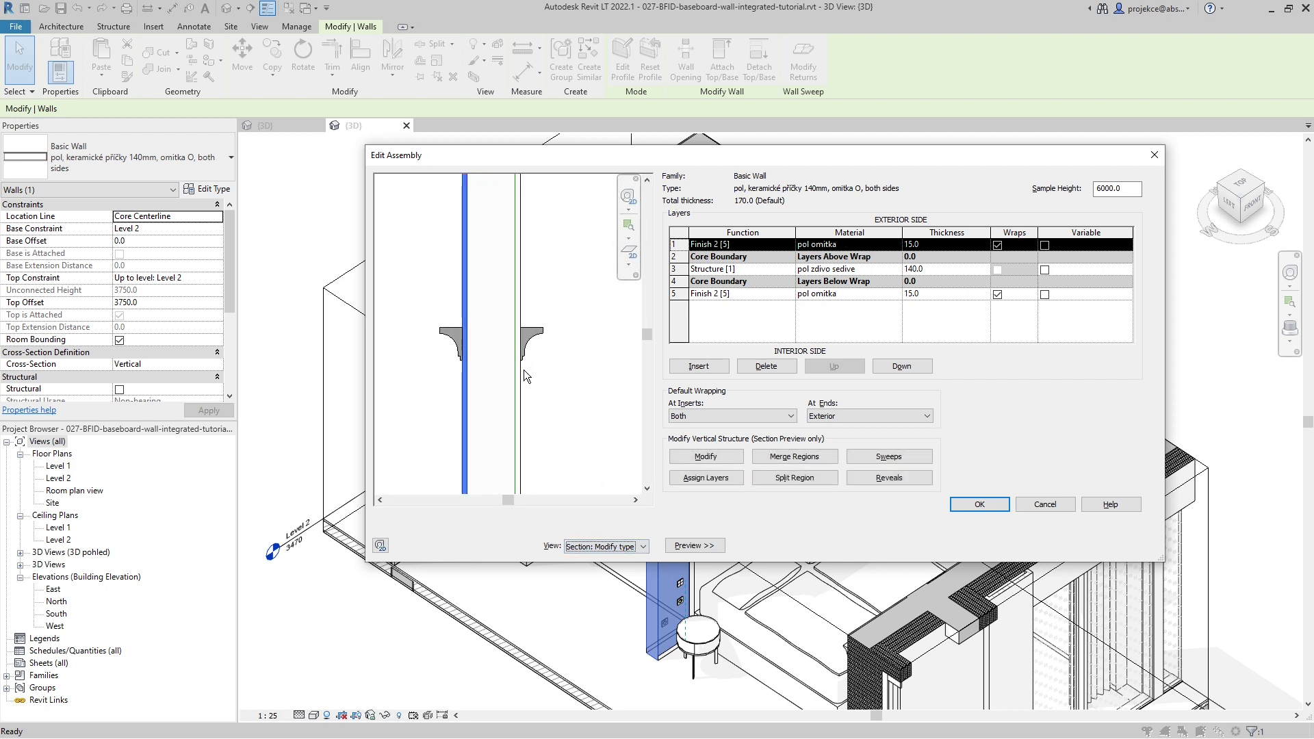
{"action": "left_click", "coordinate": [916, 457]}
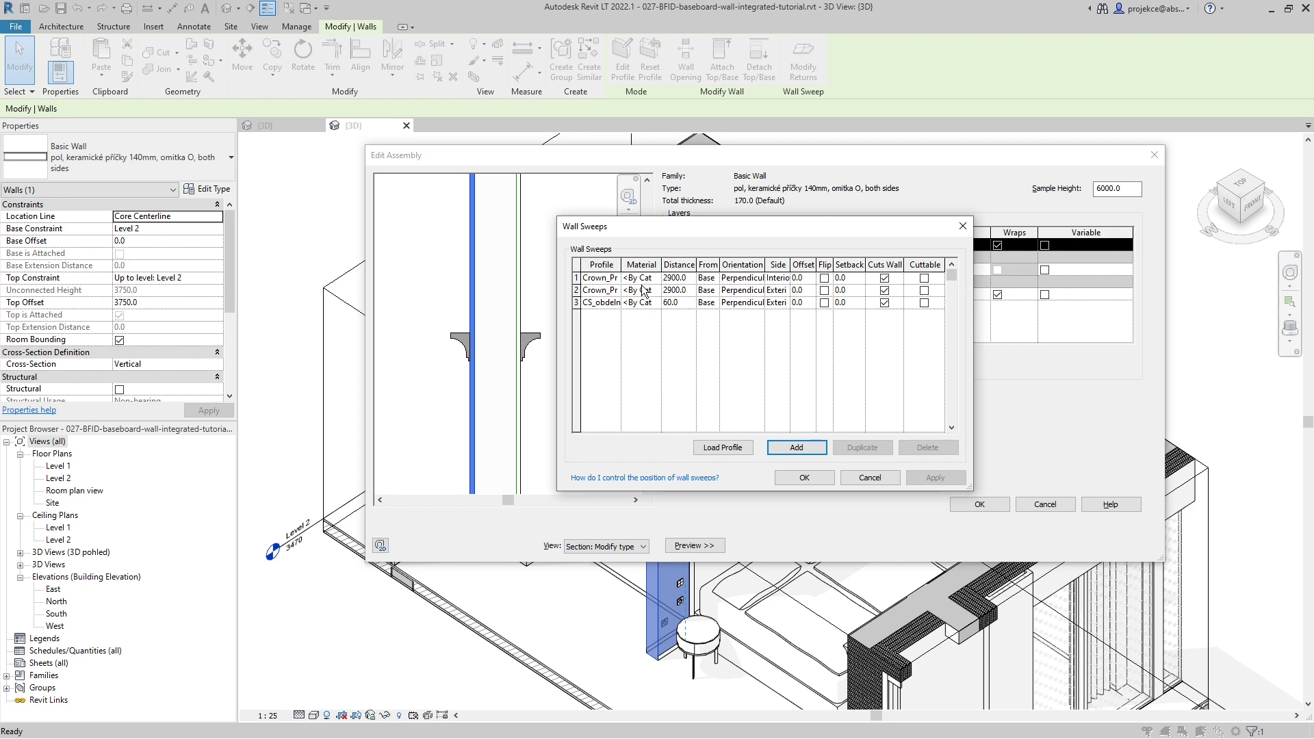
{"action": "left_click", "coordinate": [870, 479]}
{"action": "left_click", "coordinate": [1037, 508]}
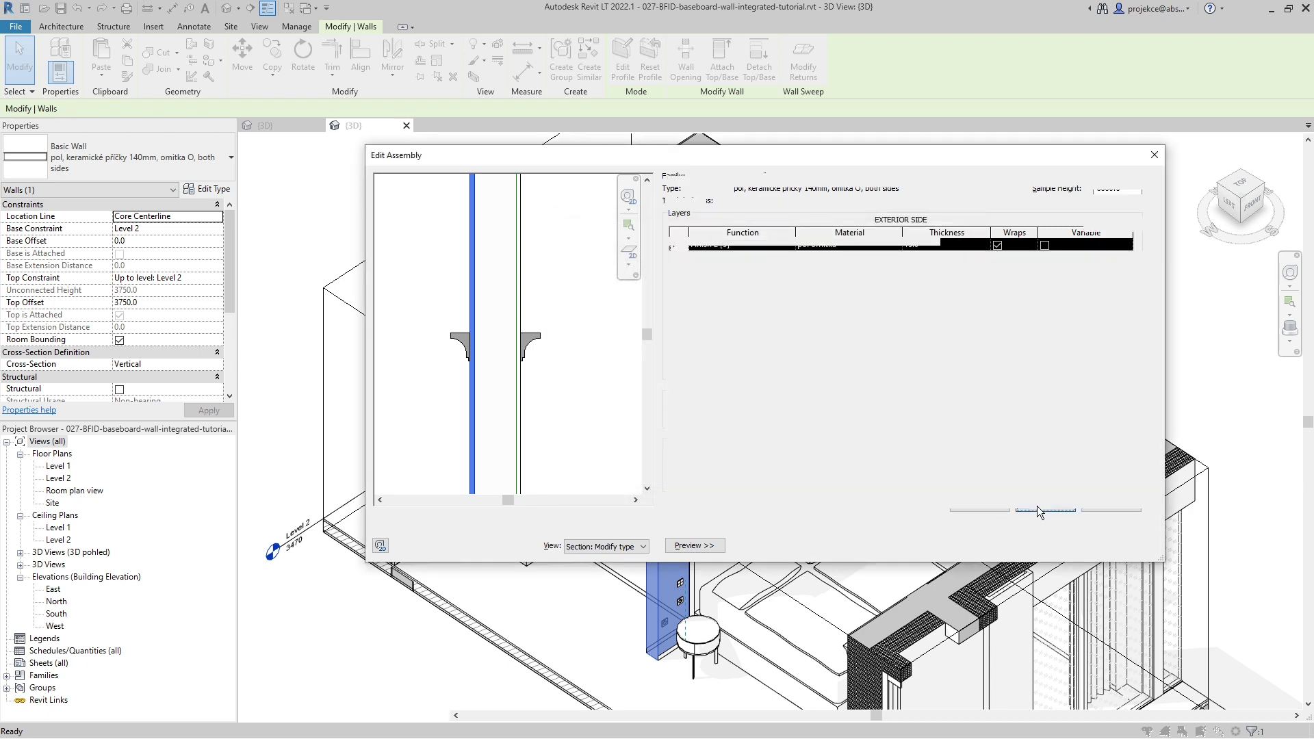
Step: Close the type settings and add returns to both ends of the wall's crown molding
{"action": "left_click", "coordinate": [1058, 545]}
{"action": "key", "text": "Escape"}
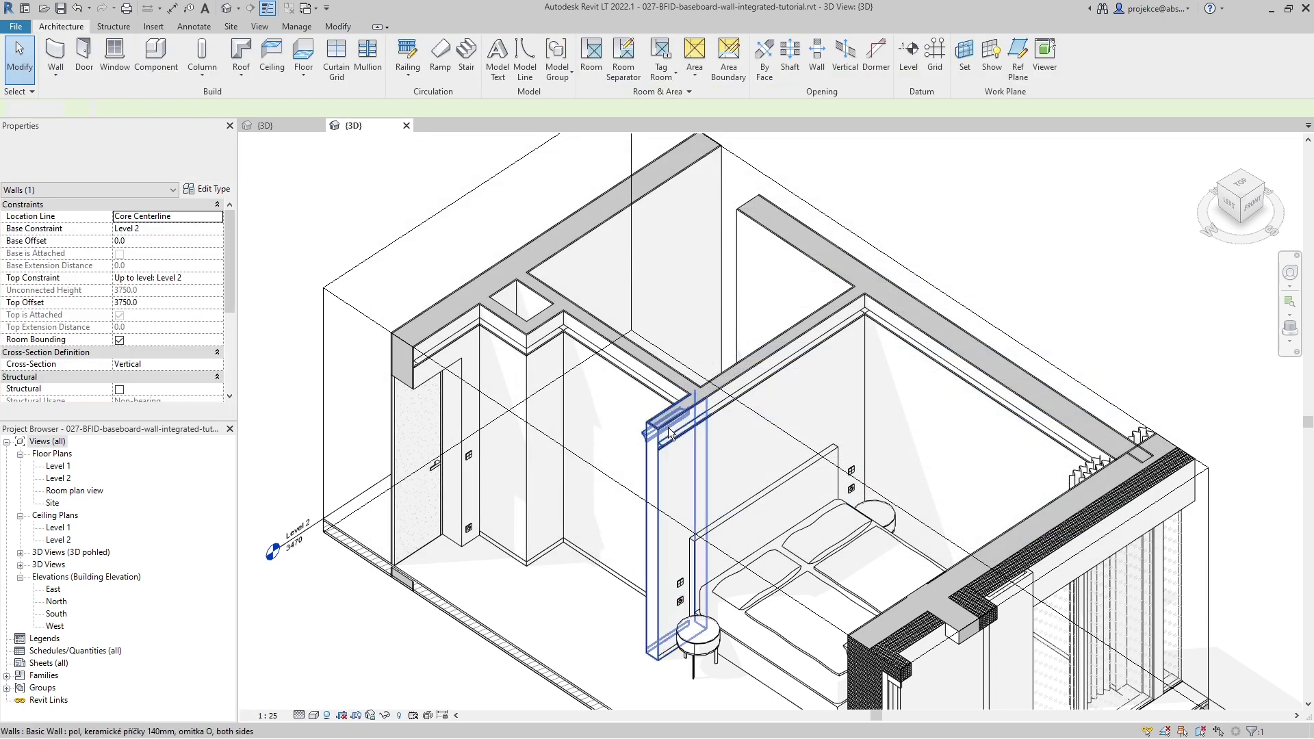
{"action": "scroll", "coordinate": [691, 458], "scroll_direction": "up", "scroll_amount": 3}
{"action": "scroll", "coordinate": [691, 458], "scroll_direction": "up", "scroll_amount": 2}
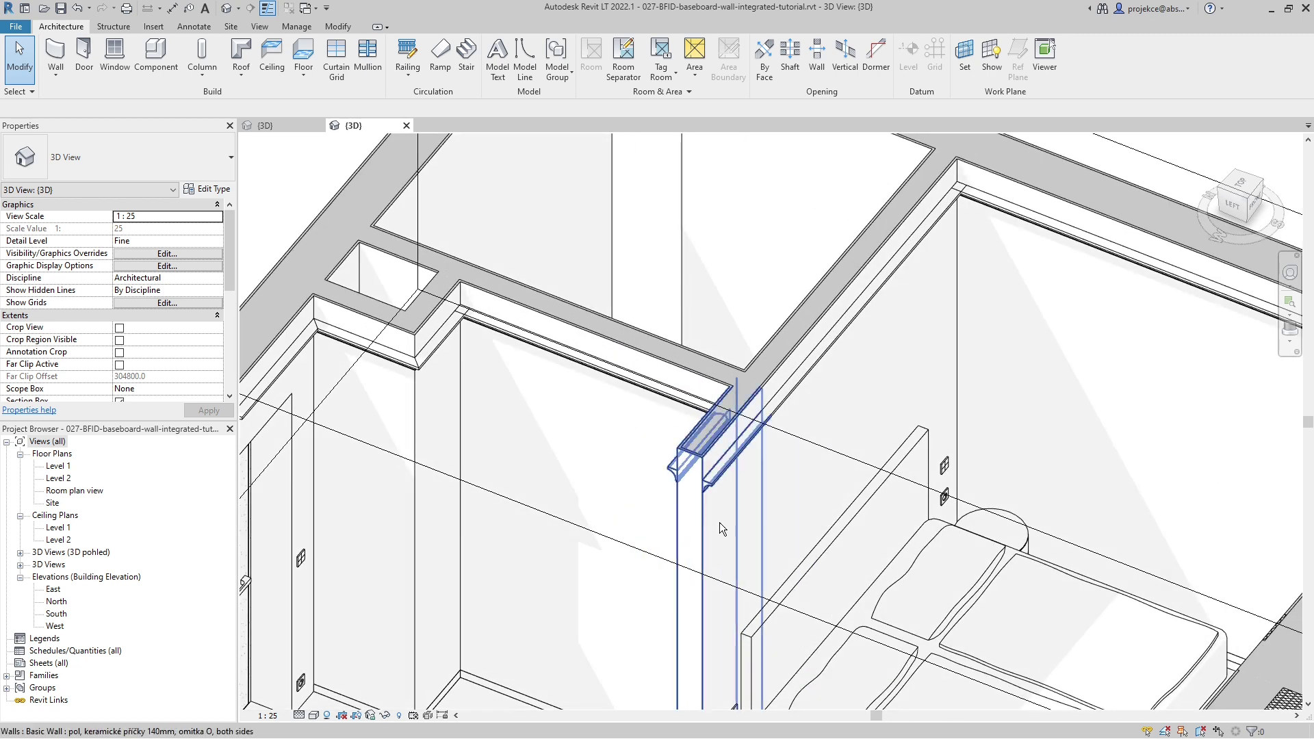
{"action": "left_click", "coordinate": [708, 482]}
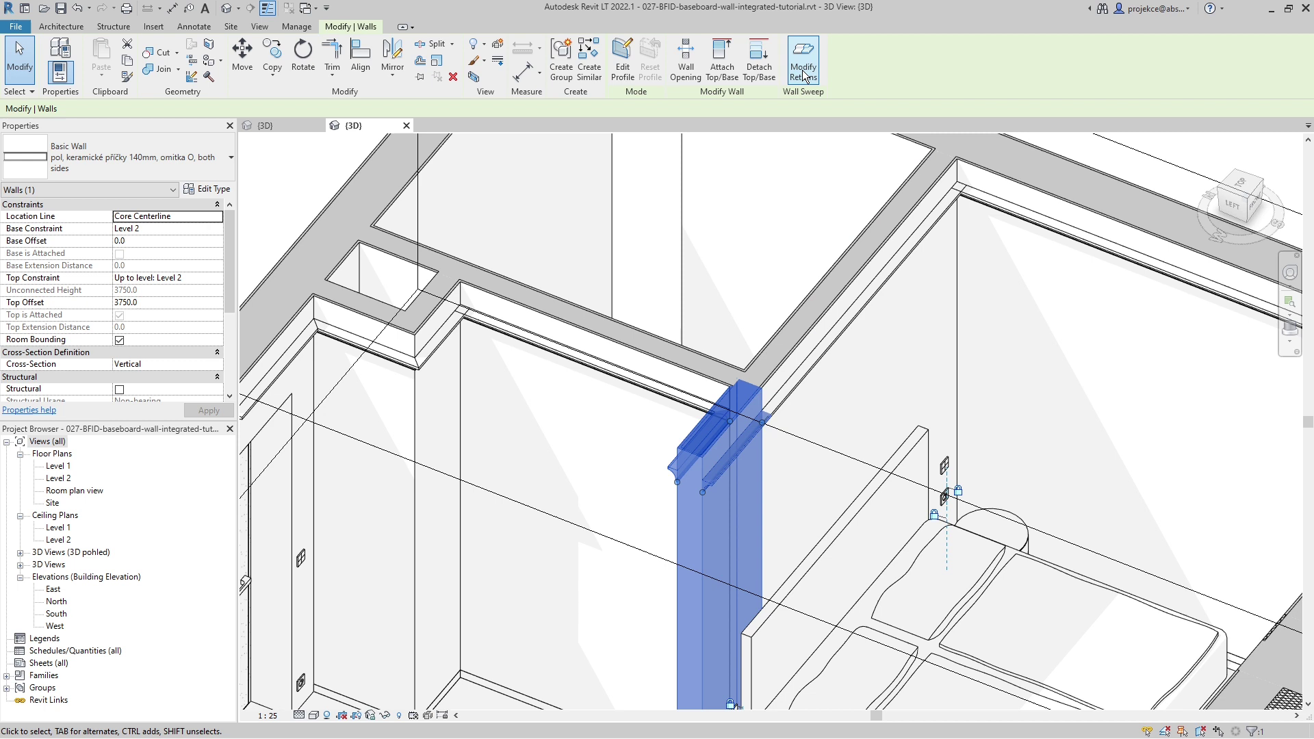
{"action": "left_click", "coordinate": [804, 62]}
{"action": "left_click", "coordinate": [707, 482]}
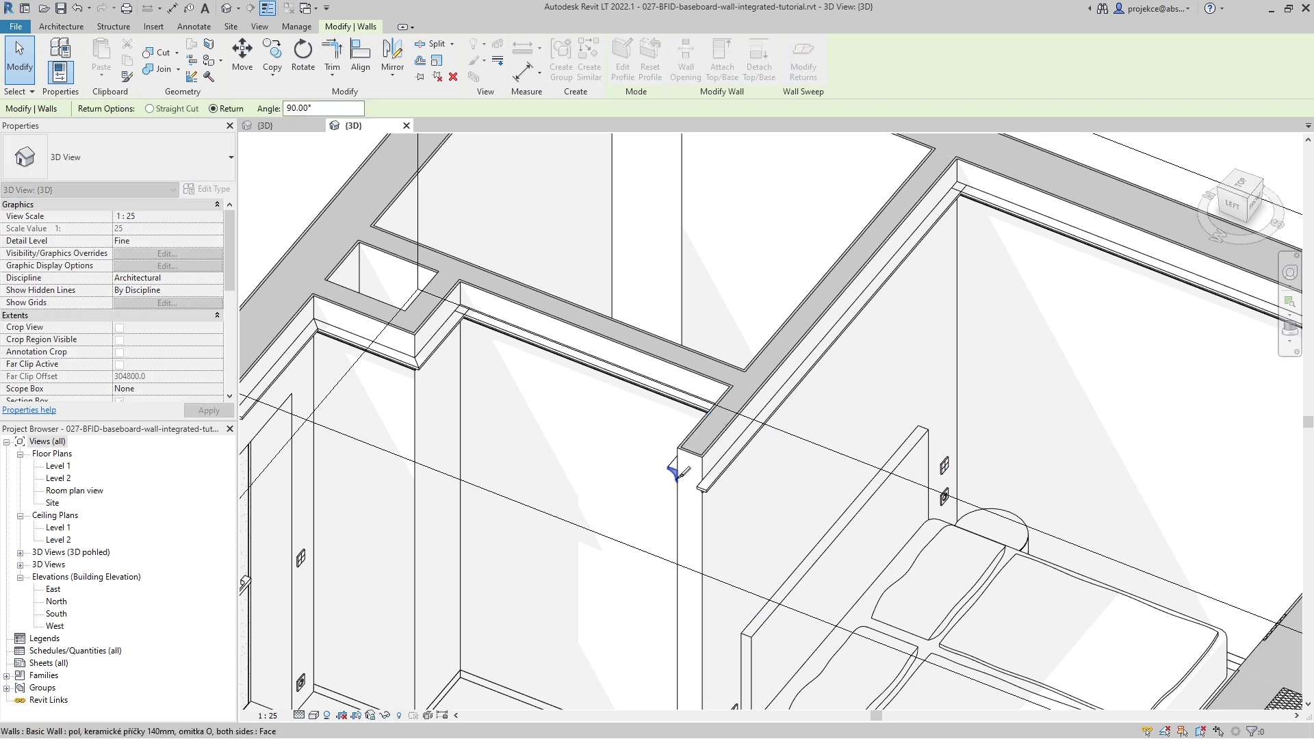
{"action": "left_click", "coordinate": [674, 471]}
{"action": "key", "text": "Escape"}
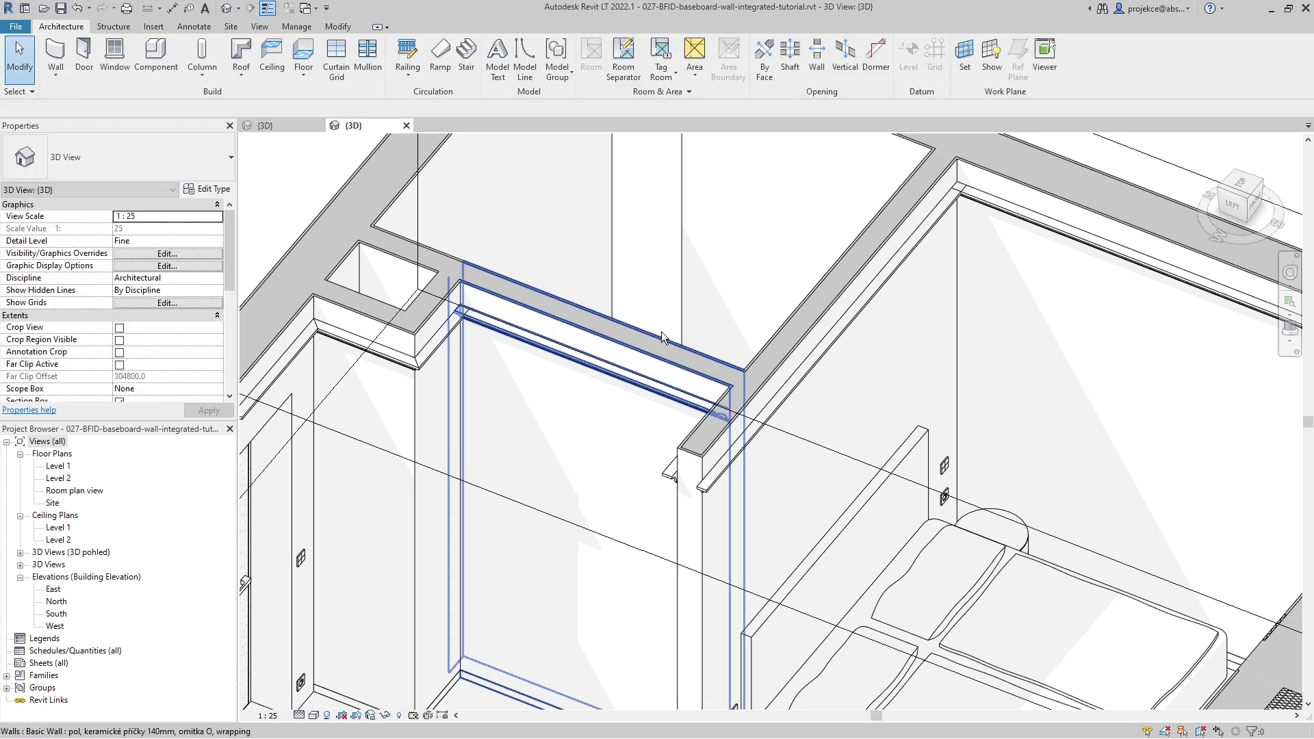
Step: Align the molding end flush with the wall's front face and check it around the column
{"action": "left_click", "coordinate": [330, 28]}
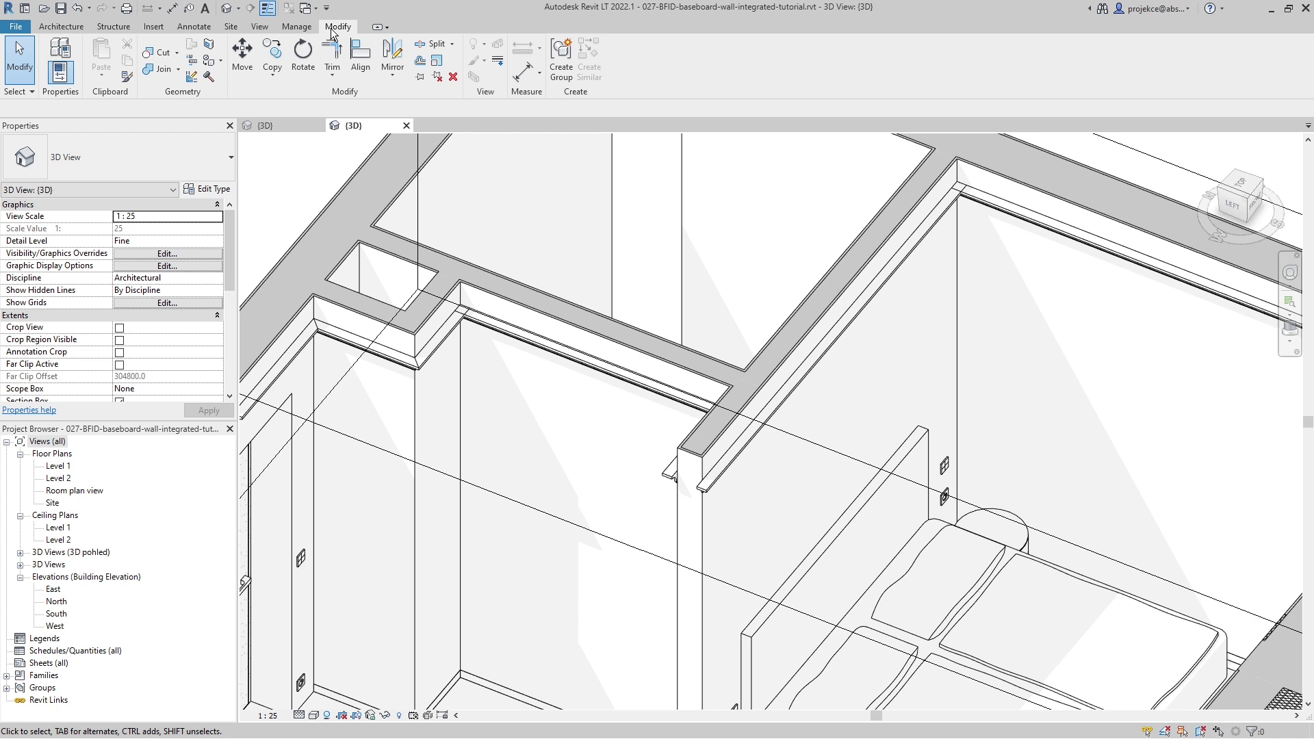
{"action": "left_click", "coordinate": [361, 55]}
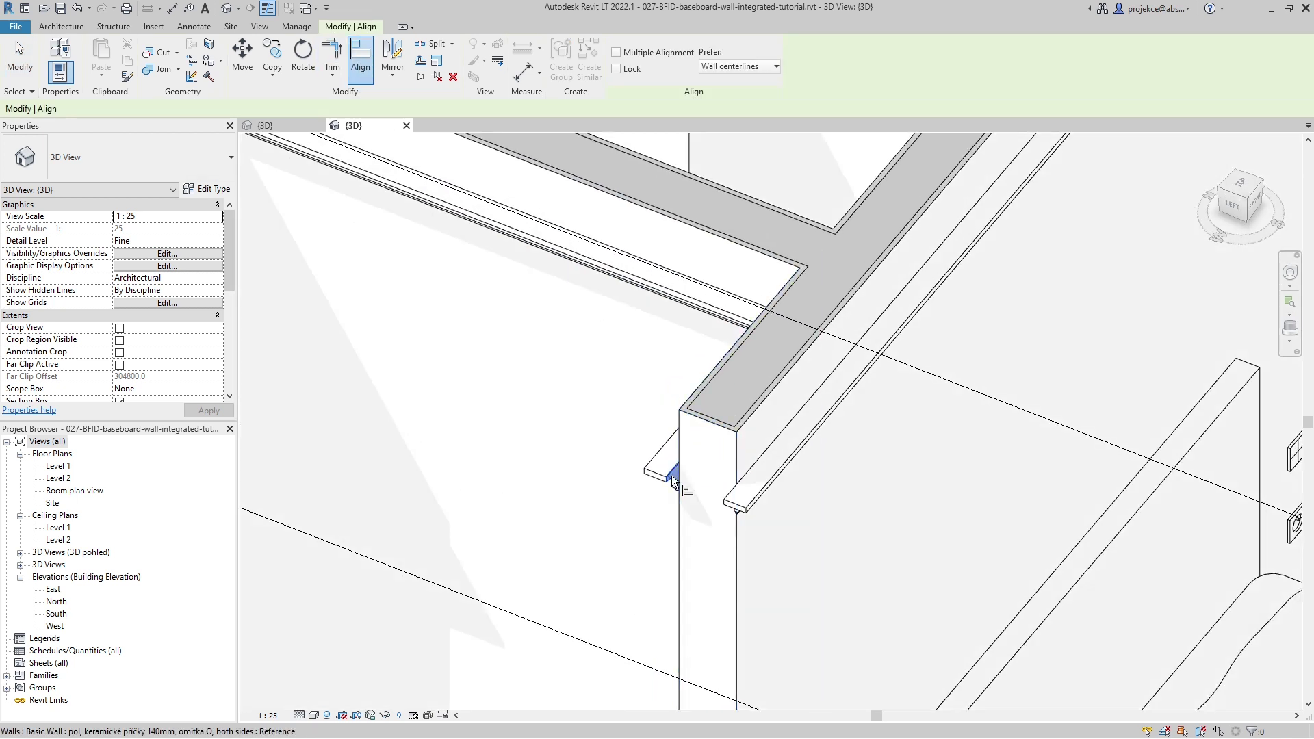
{"action": "left_click", "coordinate": [672, 474]}
{"action": "left_click", "coordinate": [725, 498]}
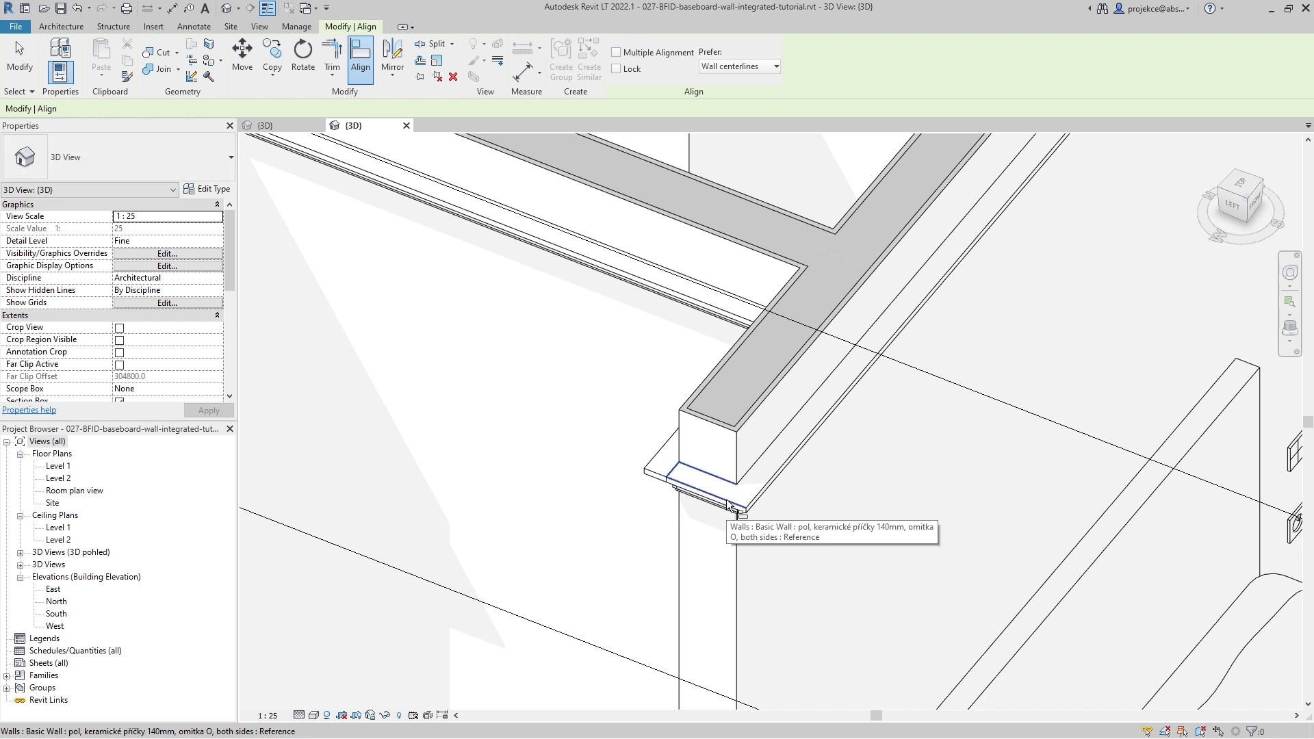
{"action": "key", "text": "Escape"}
{"action": "key", "text": "Escape"}
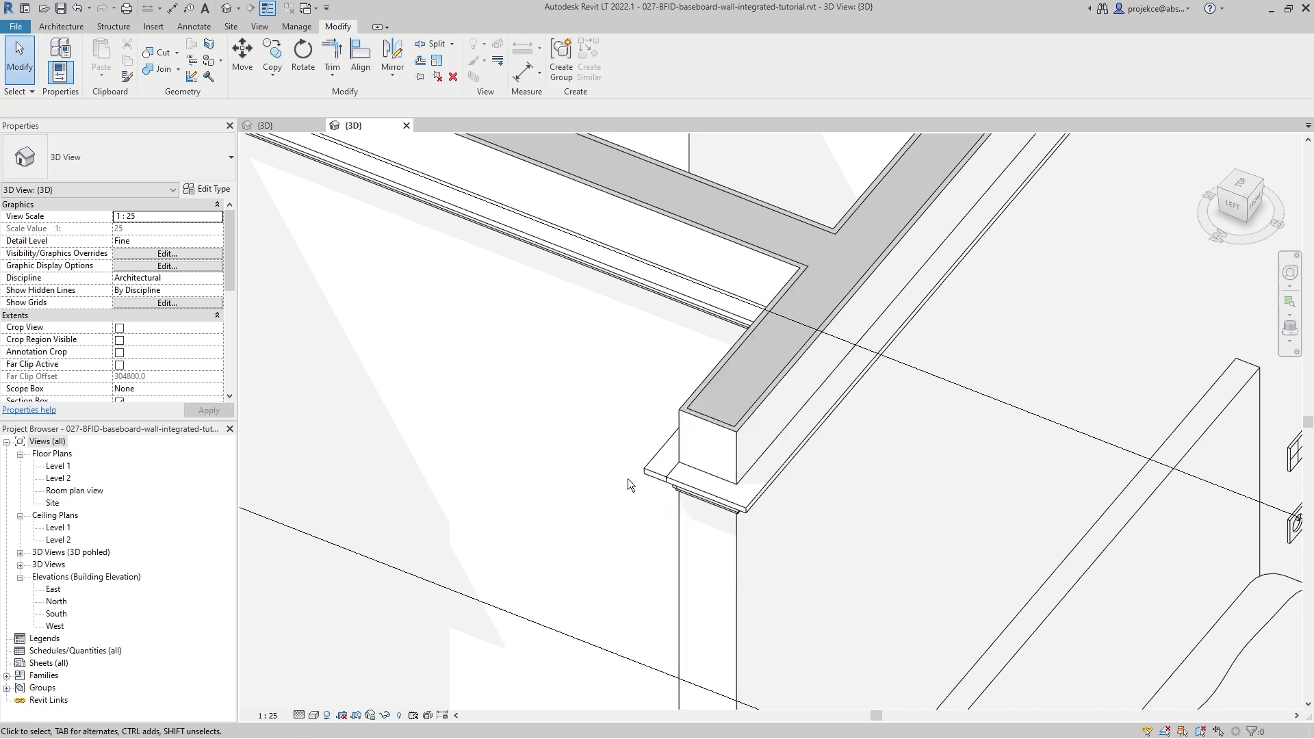
{"action": "middle_click_drag", "start_coordinate": [627, 478], "coordinate": [717, 525], "text": "shift"}
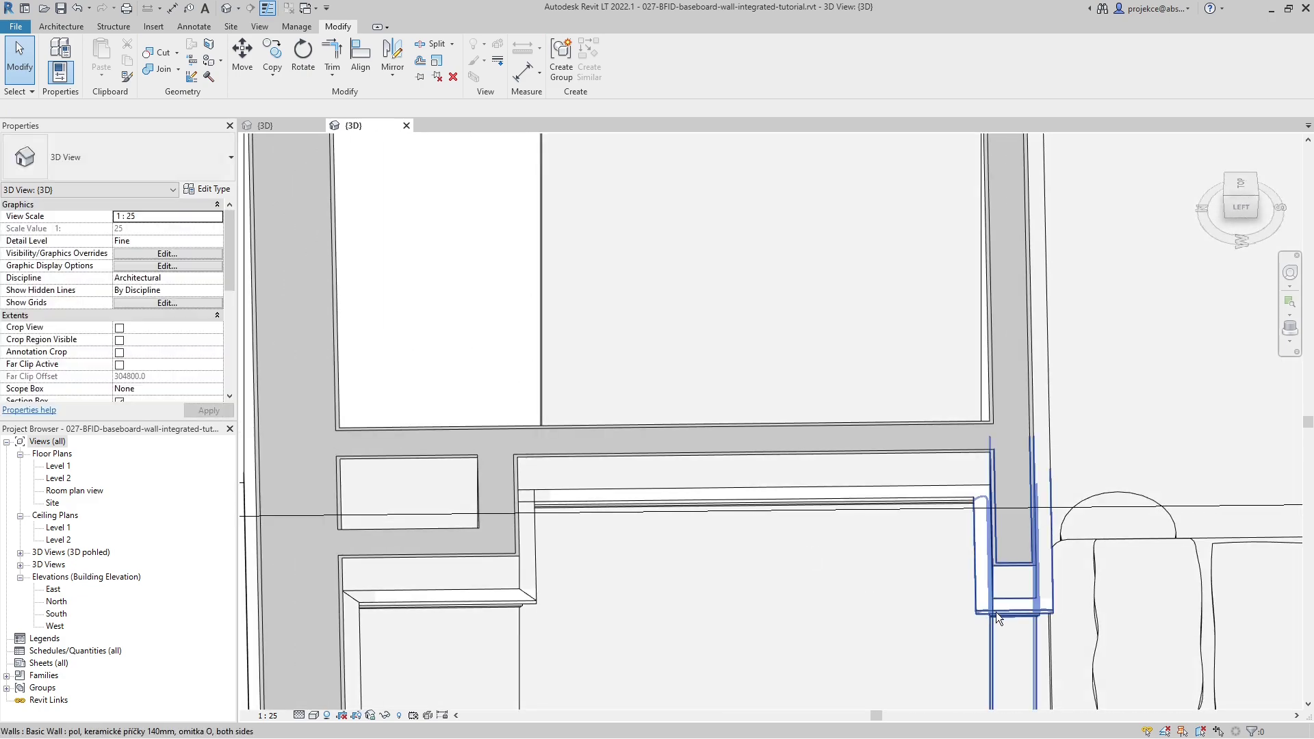
{"action": "middle_click_drag", "start_coordinate": [995, 612], "coordinate": [892, 483], "text": "shift"}
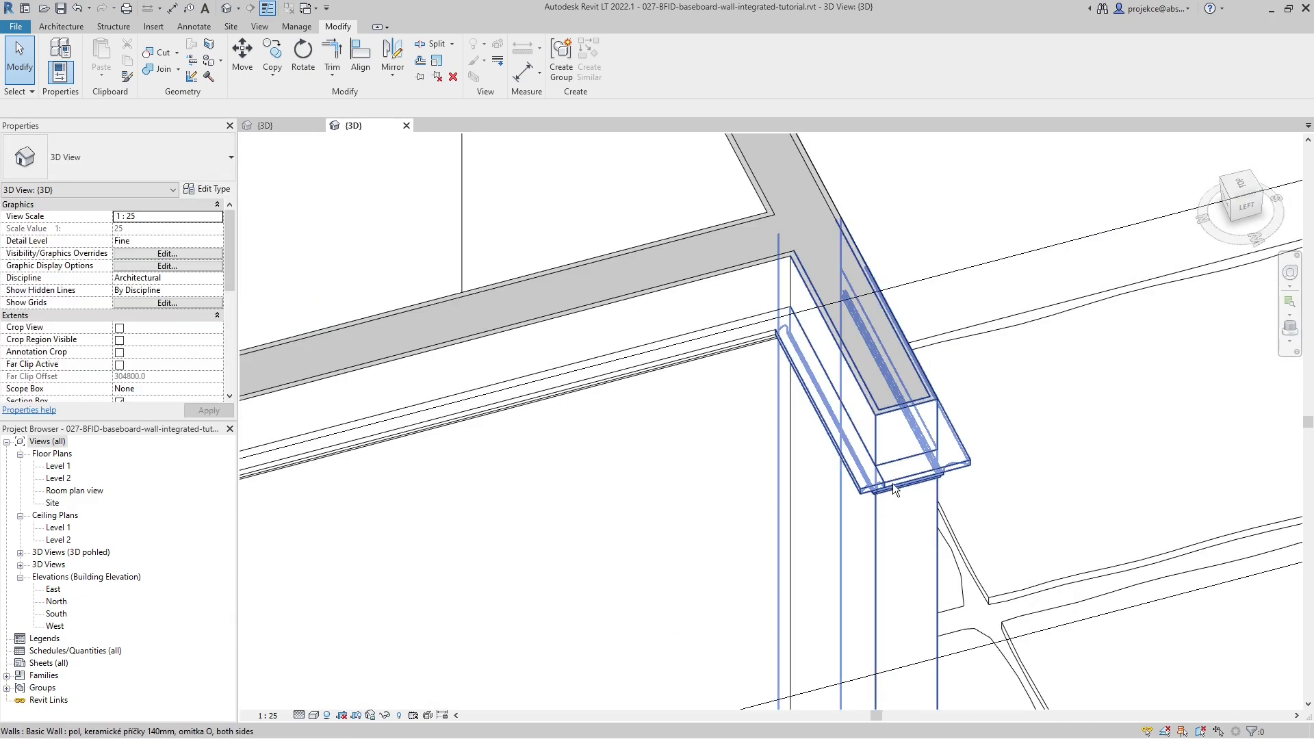
{"action": "middle_click_drag", "start_coordinate": [916, 545], "coordinate": [849, 578], "text": "shift"}
{"action": "scroll", "coordinate": [884, 417], "scroll_direction": "up", "scroll_amount": 3}
{"action": "scroll", "coordinate": [807, 437], "scroll_direction": "up", "scroll_amount": 5}
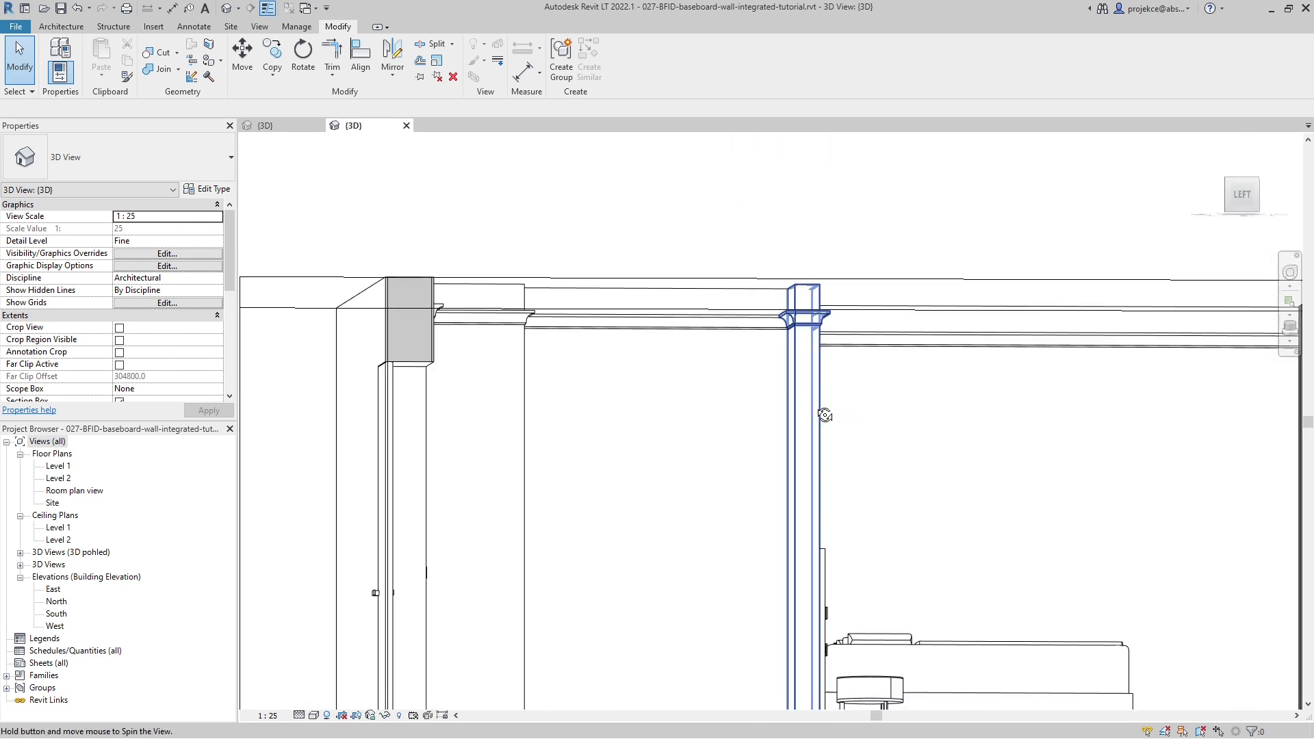
{"action": "middle_click_drag", "start_coordinate": [771, 354], "coordinate": [576, 360], "text": "shift"}
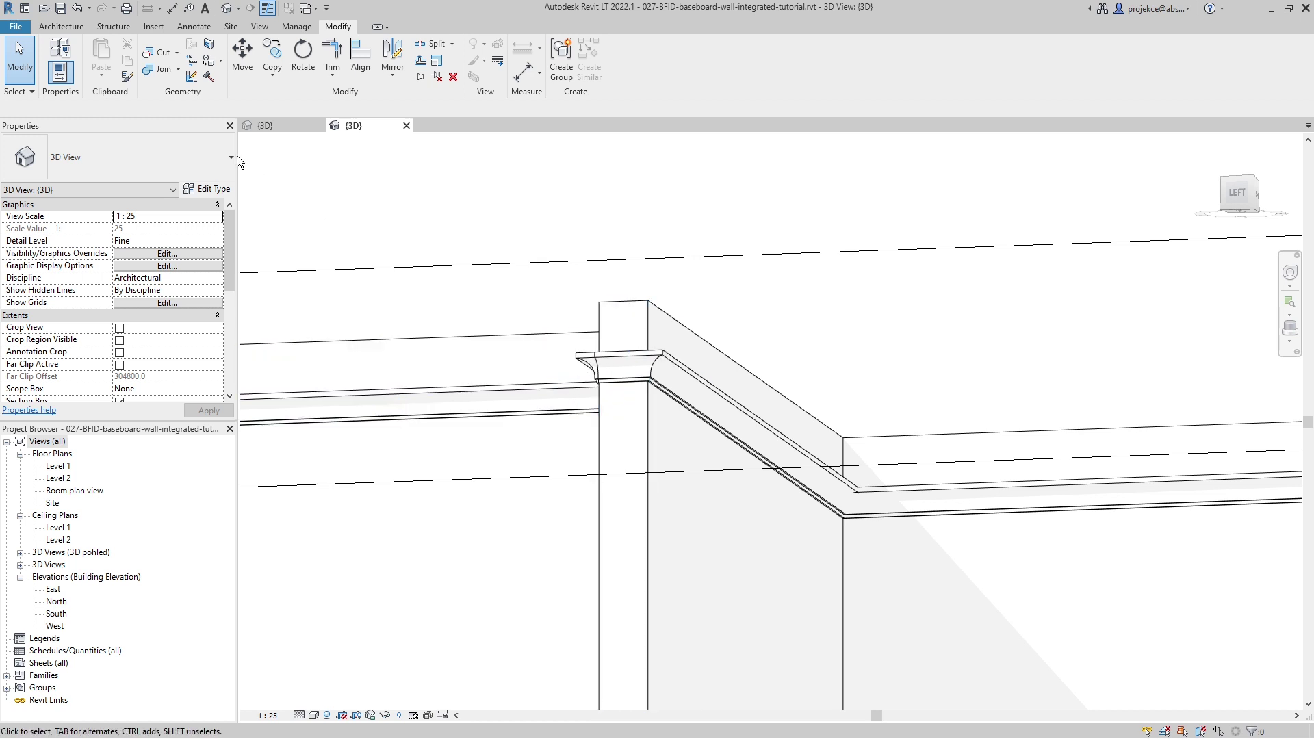
Step: Cancel a Join attempt, orbit out over the whole room, and check the molding wall
{"action": "left_click", "coordinate": [159, 70]}
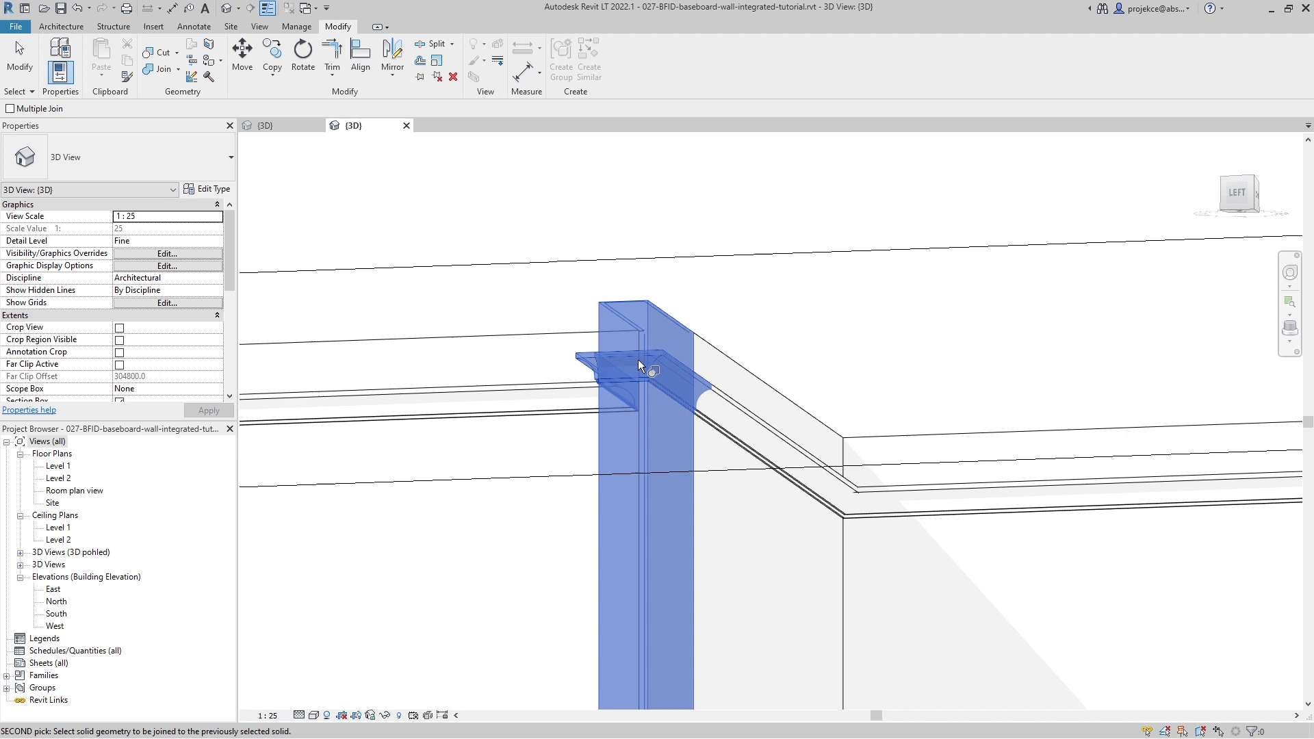
{"action": "key", "text": "Escape"}
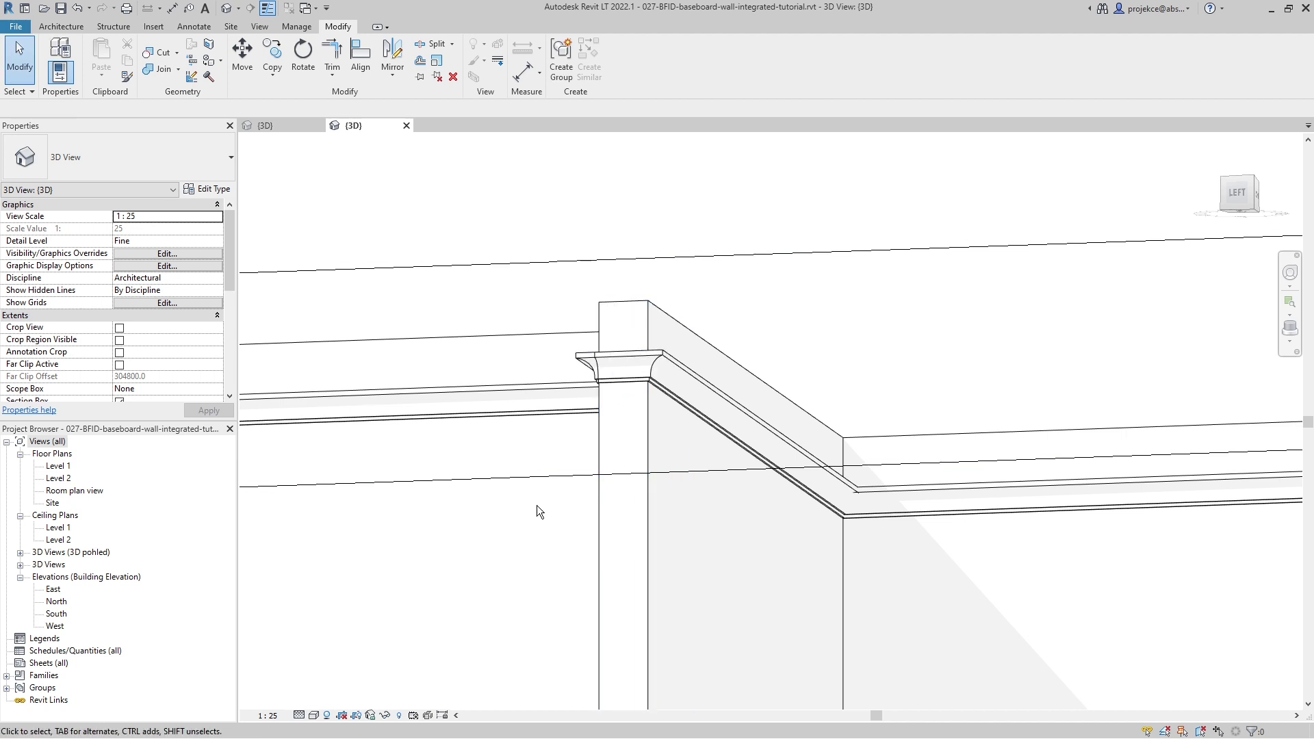
{"action": "scroll", "coordinate": [536, 505], "scroll_direction": "down", "scroll_amount": 3}
{"action": "middle_click_drag", "start_coordinate": [536, 505], "coordinate": [736, 547], "text": "shift"}
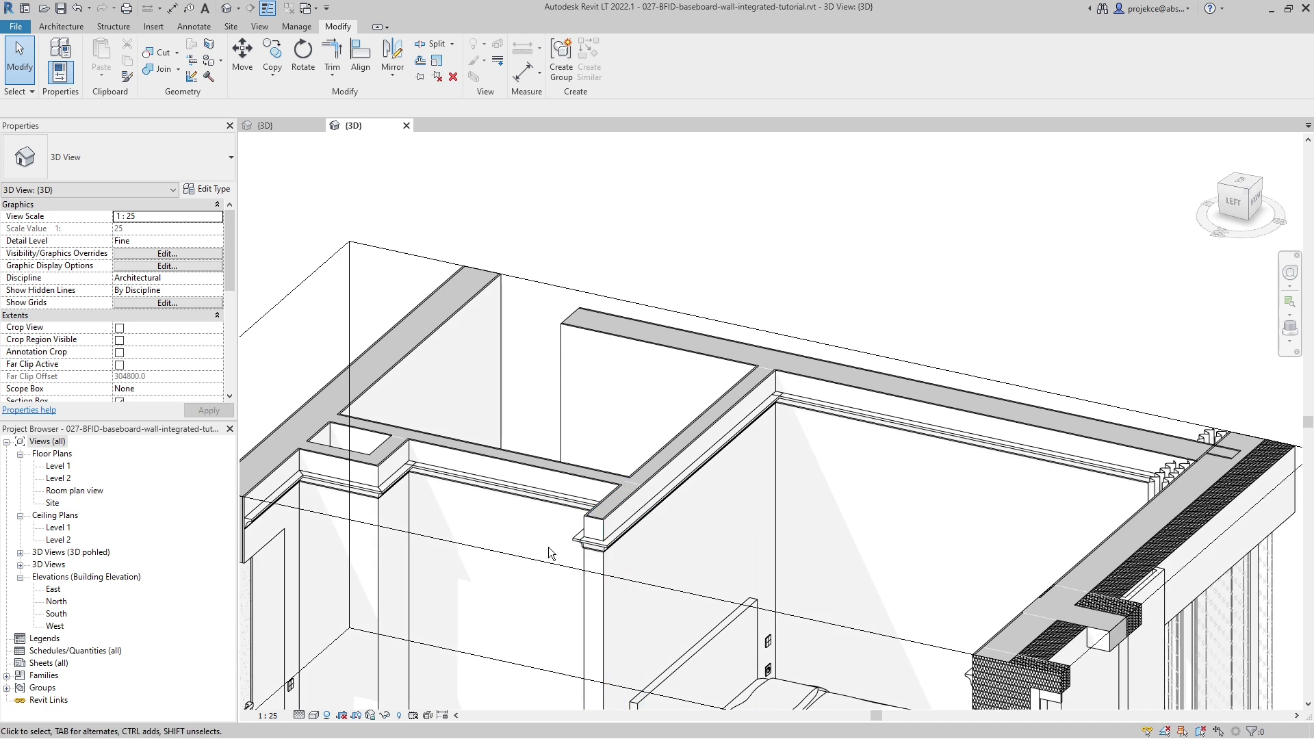
{"action": "left_click", "coordinate": [604, 514]}
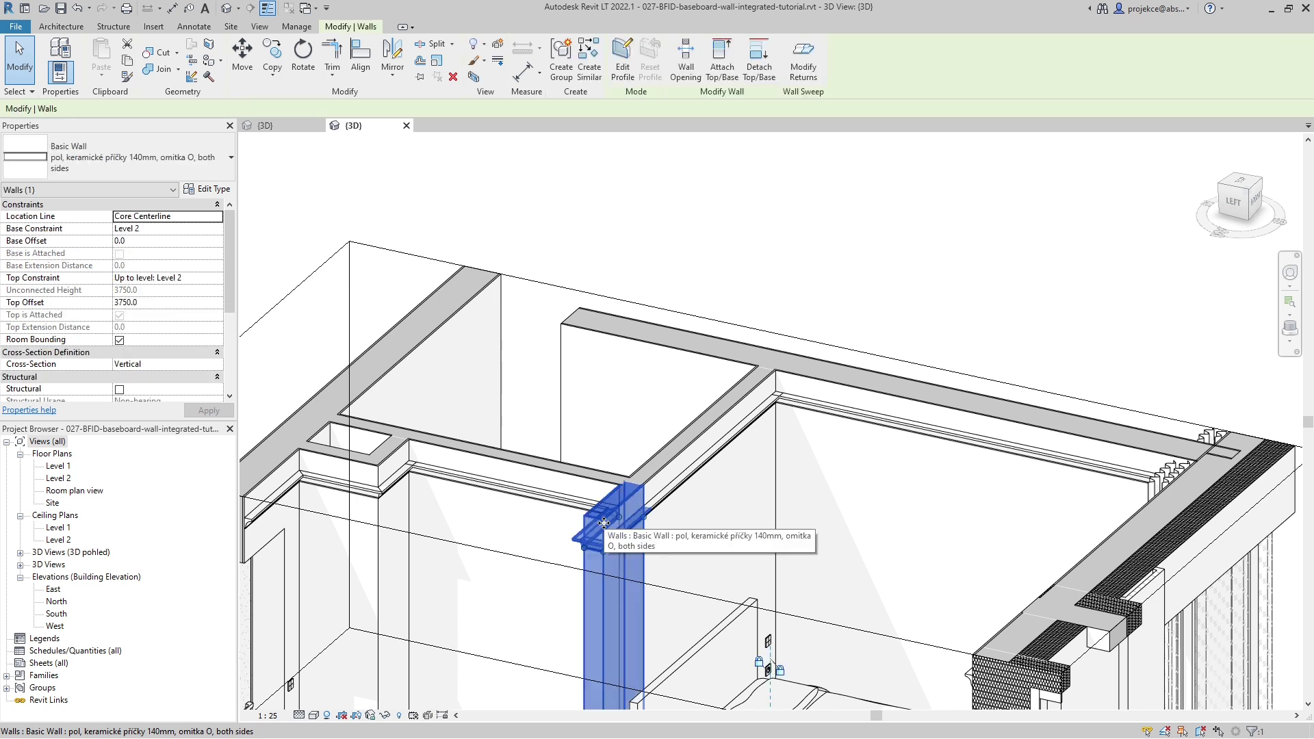
{"action": "key", "text": "Escape"}
Step: Open the Wall dropdown, then switch to the crown-mloding-end-picture.png reference image
{"action": "left_click", "coordinate": [60, 26]}
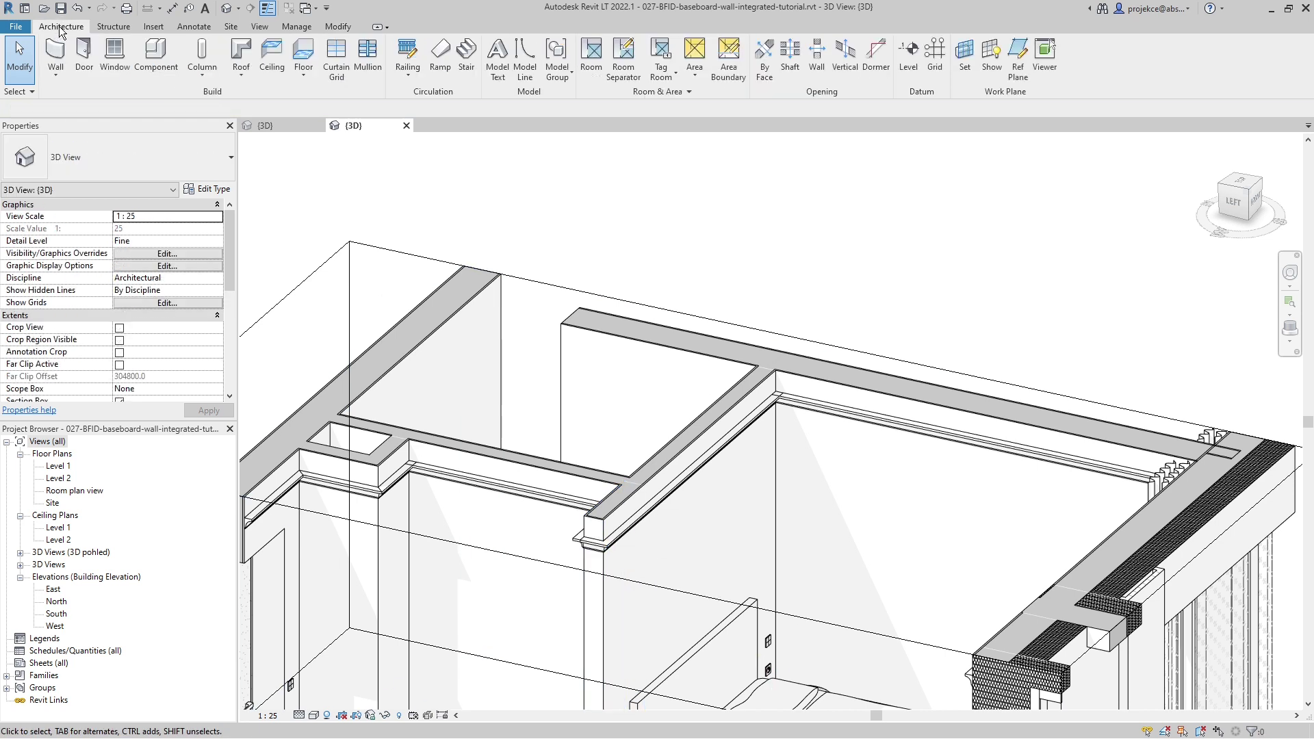
{"action": "left_click", "coordinate": [56, 71]}
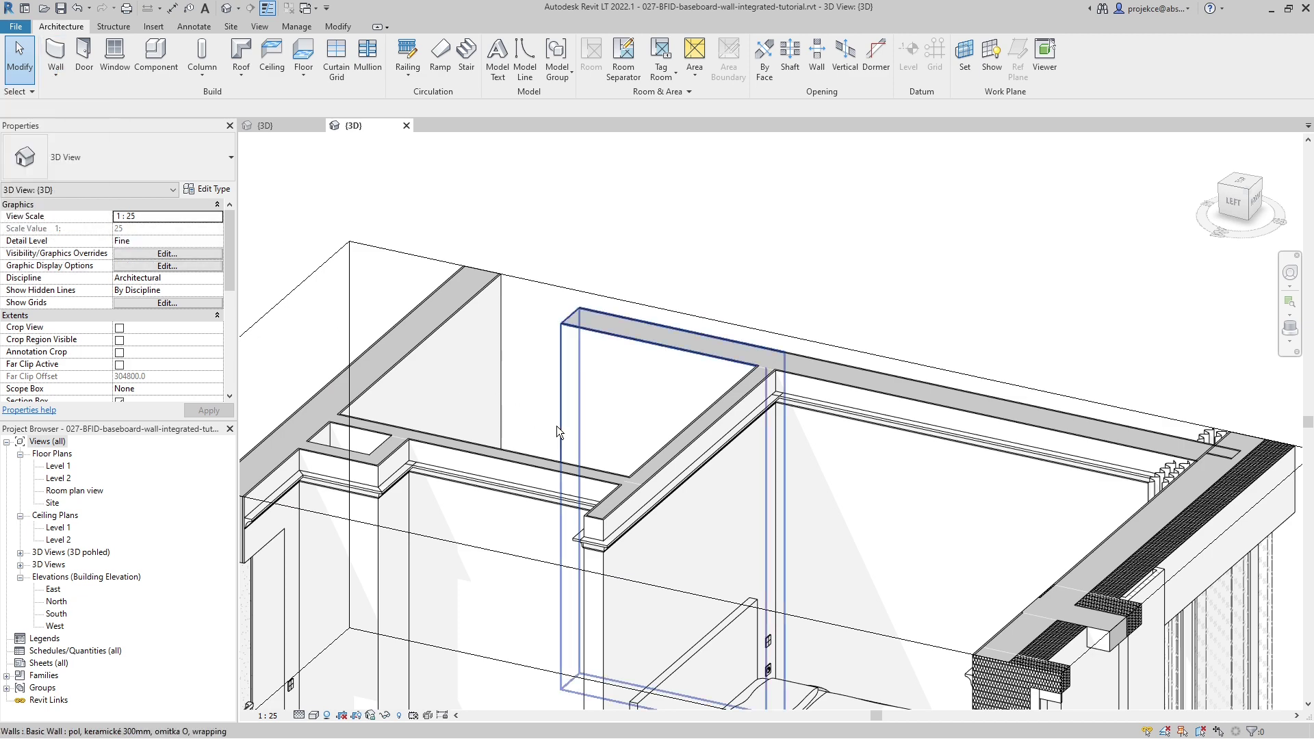
{"action": "key", "text": "alt+Tab"}
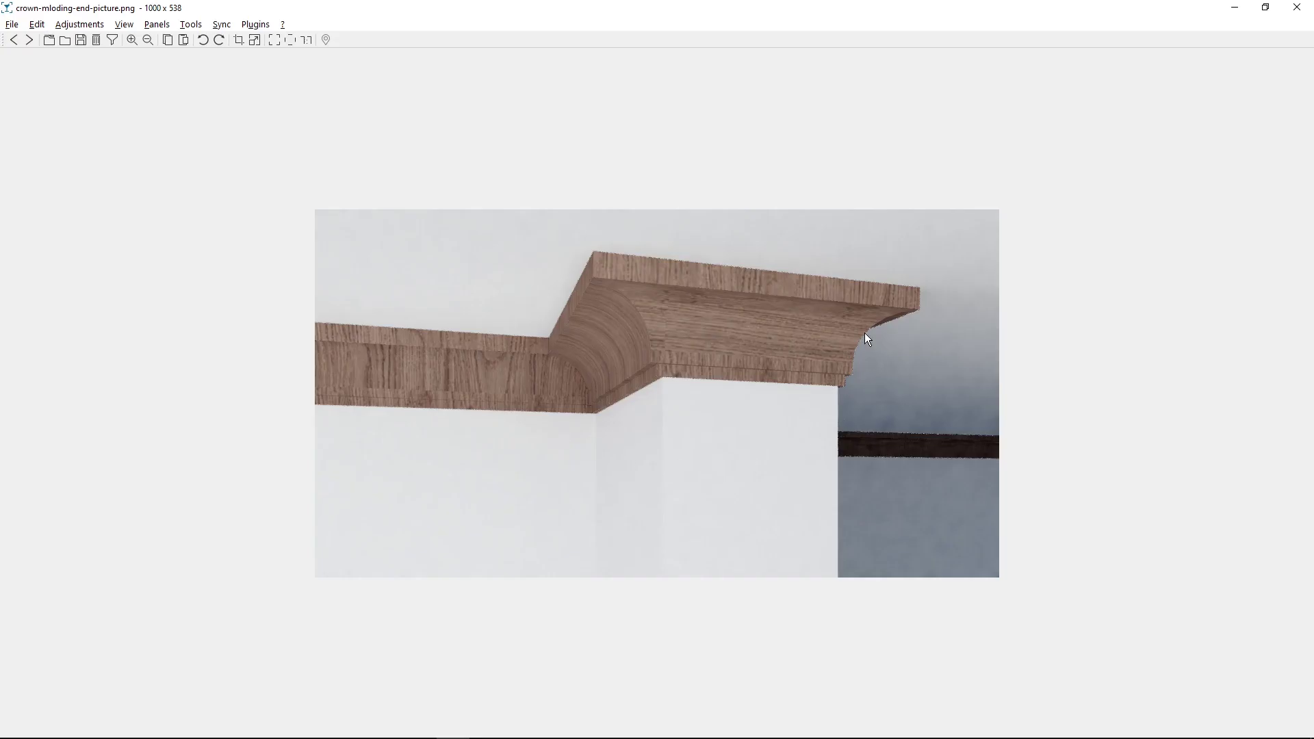